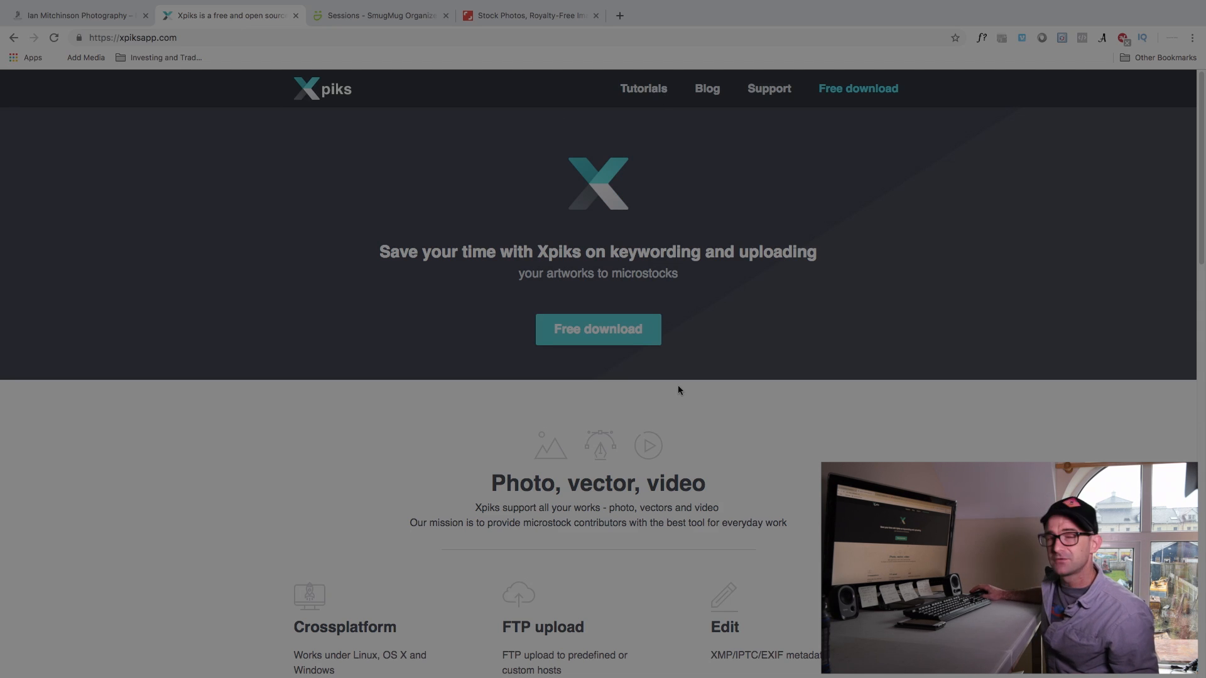
Switch to Xpiks, make its window full screen and preview DJI_0069.jpg before returning to the image list
mouse_move(555, 676)
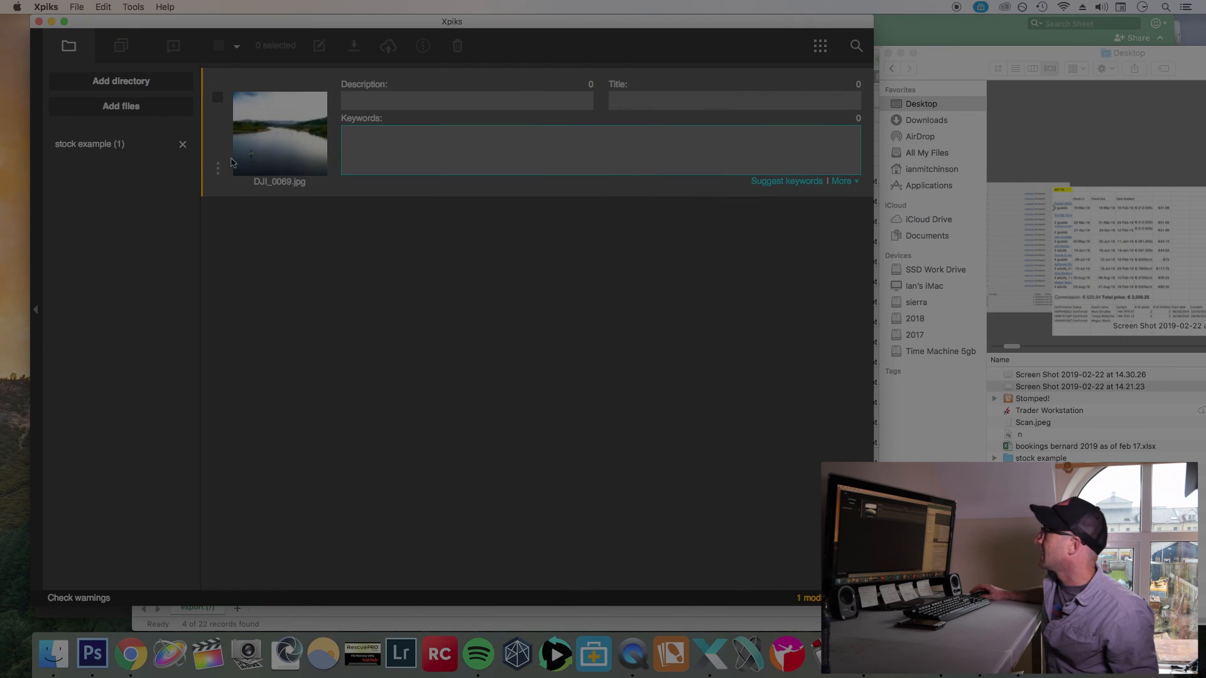
left_click(64, 22)
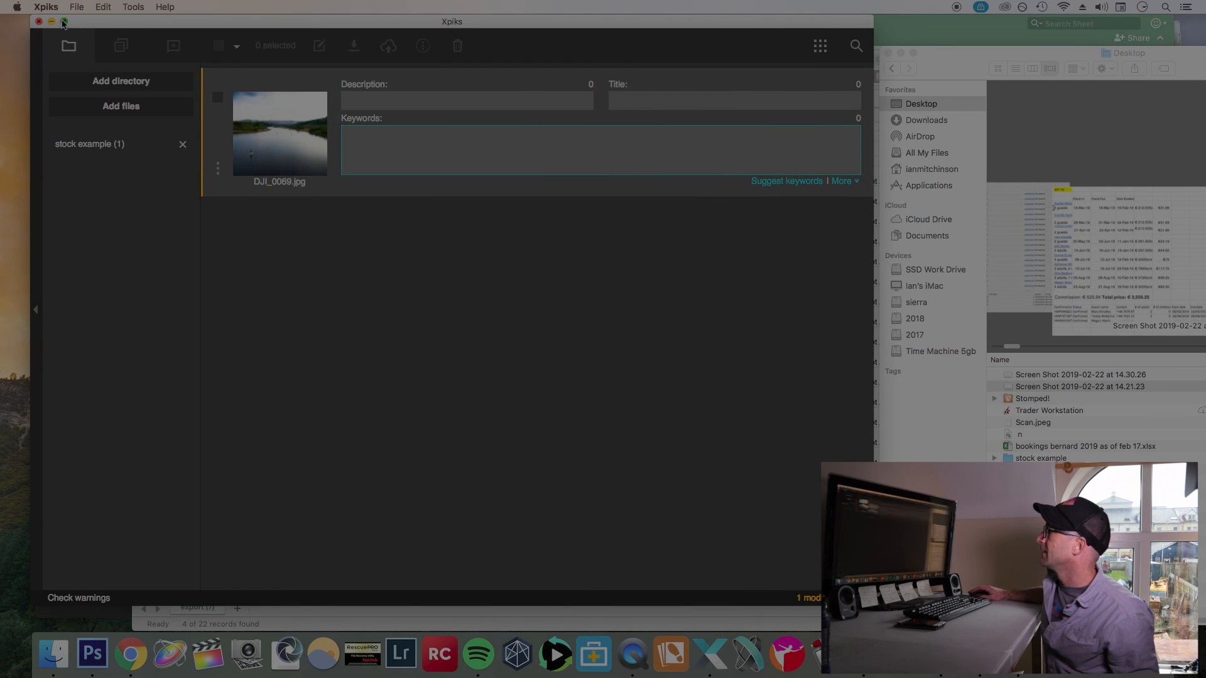
double_click(224, 122)
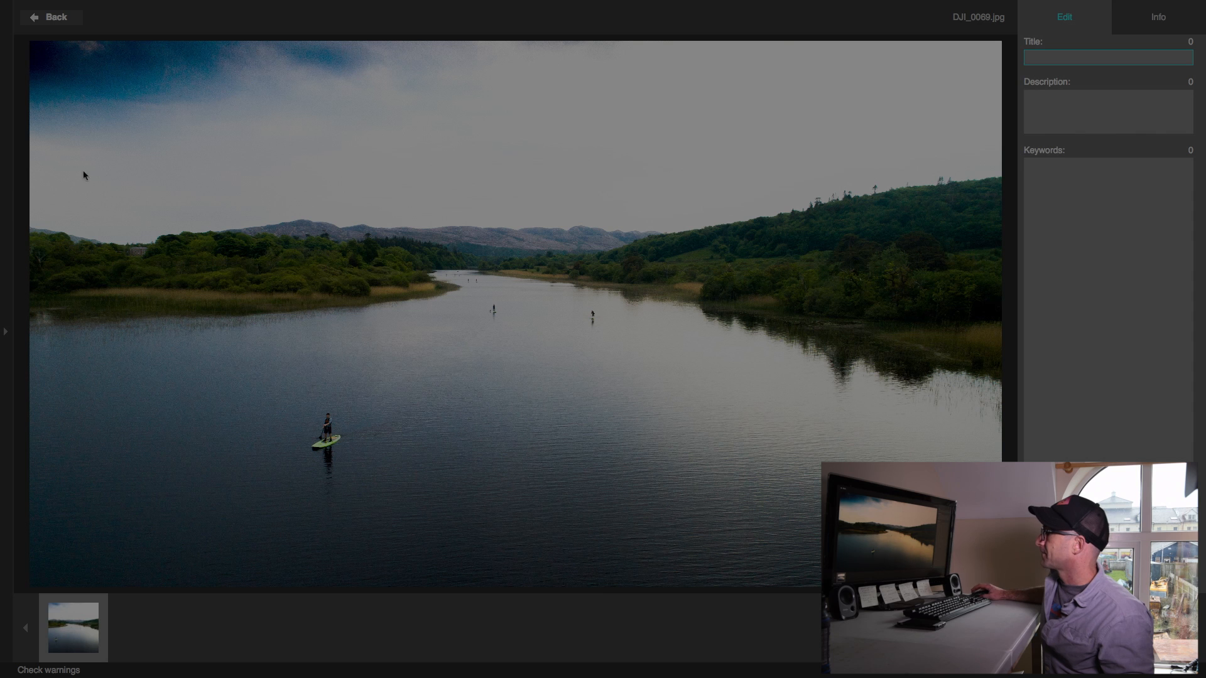
left_click(50, 19)
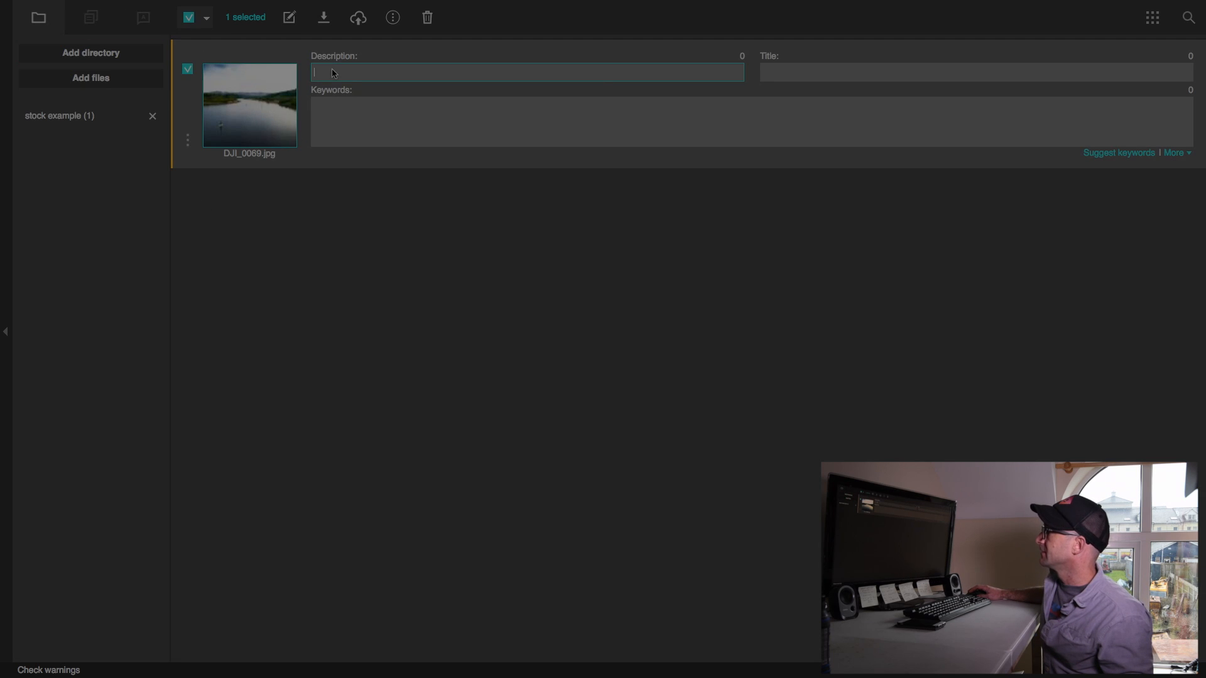
left_click(374, 130)
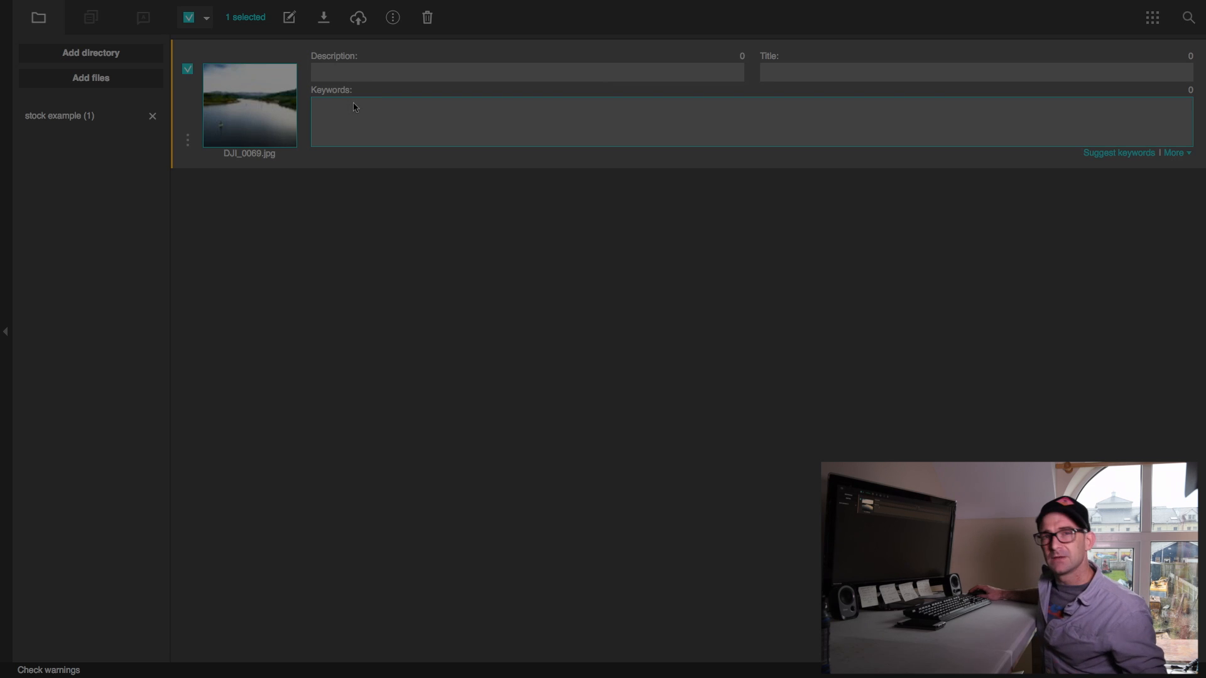
Open DJI_0069.jpg for metadata editing and give it the title "Stand Up Paddle Boarders on a river"
double_click(255, 111)
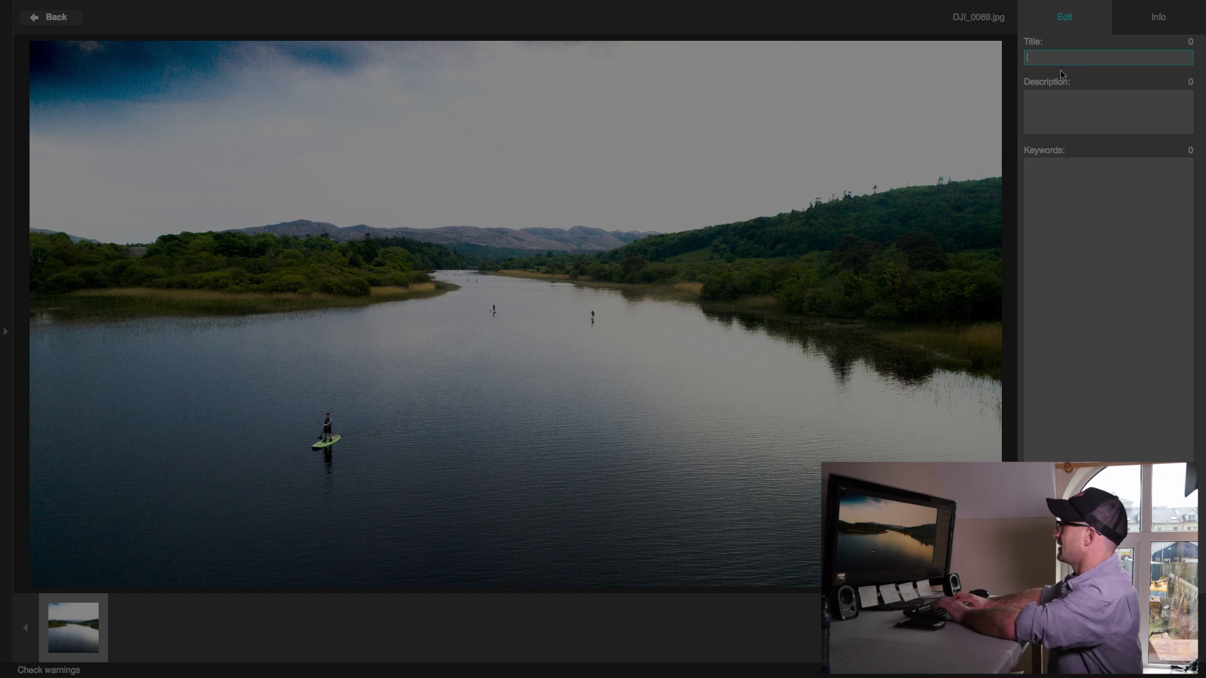
type("Peopl")
key("BackSpace")
key("BackSpace")
key("BackSpace")
key("BackSpace")
key("BackSpace")
type("St")
type("a")
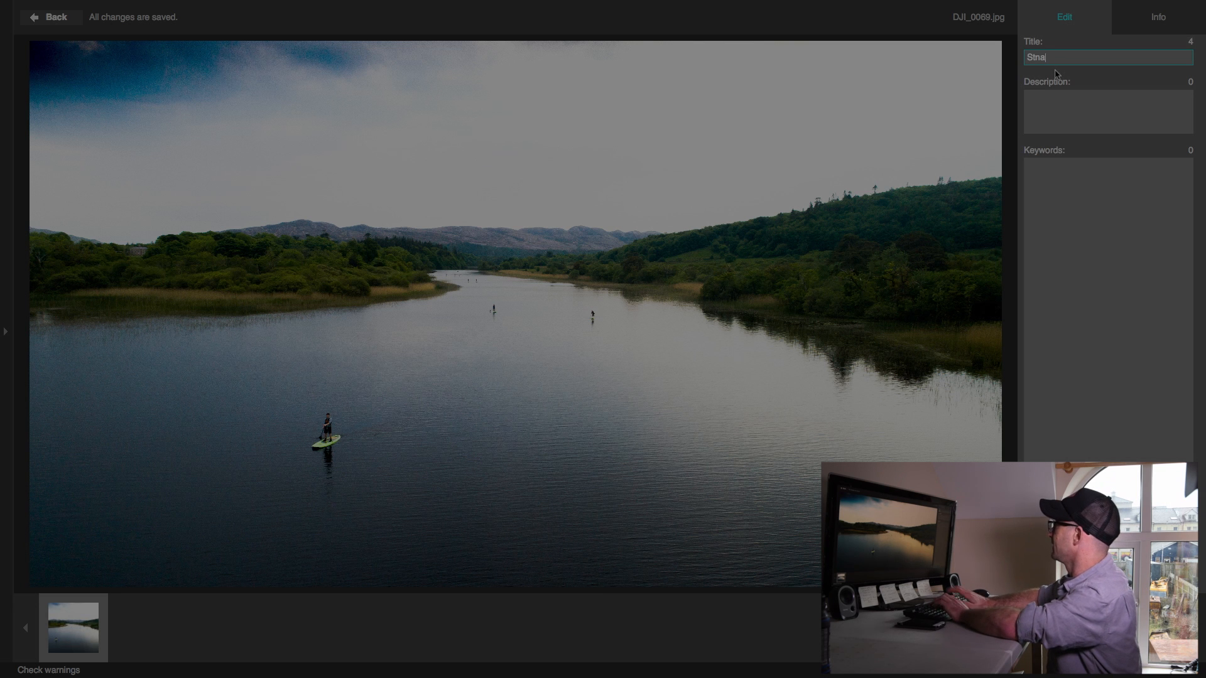
type("nd Up Pa")
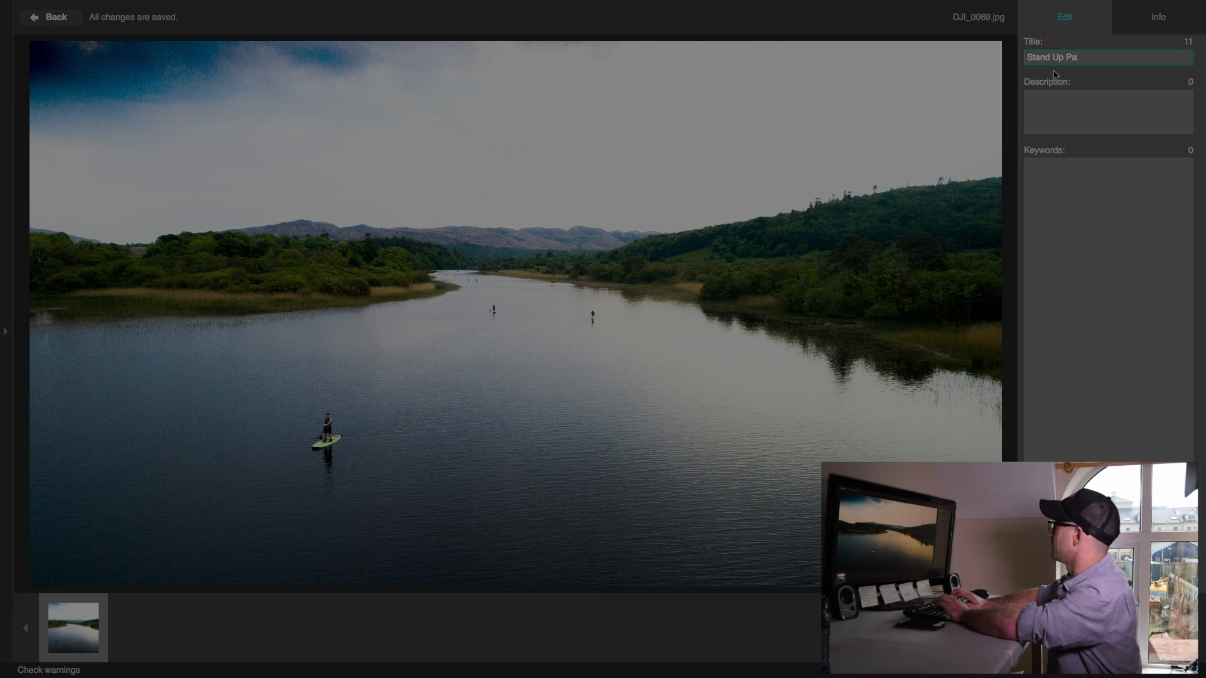
type("ddle Boarder")
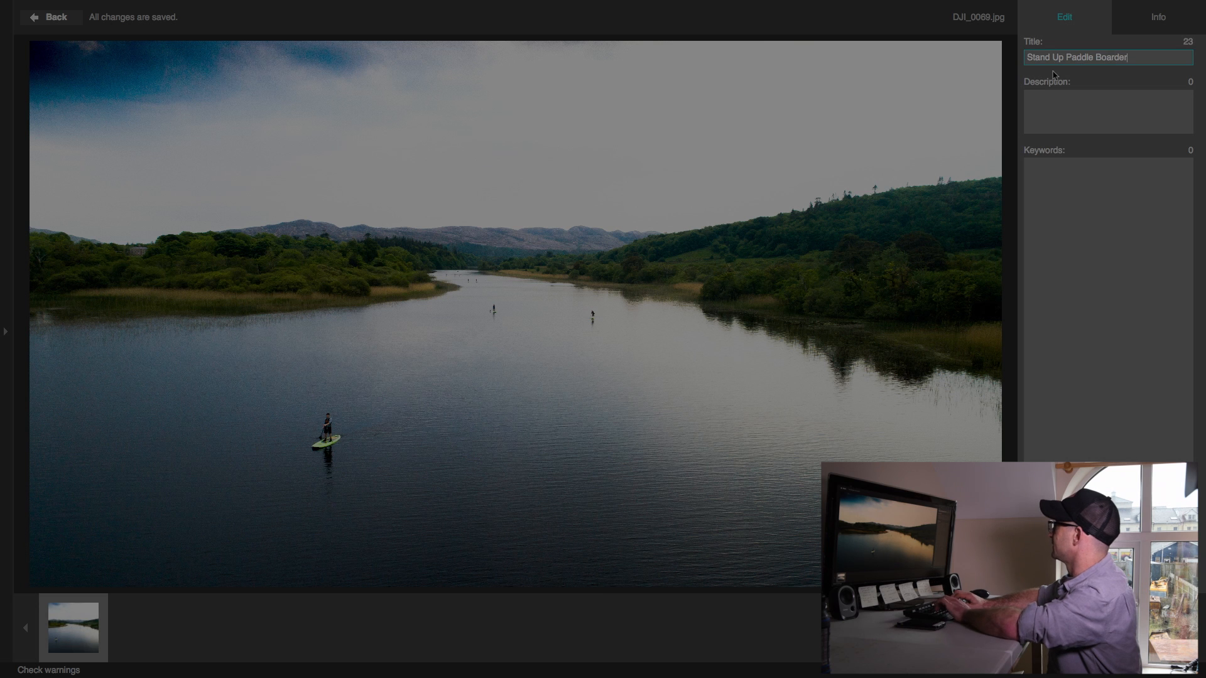
type("s on a river")
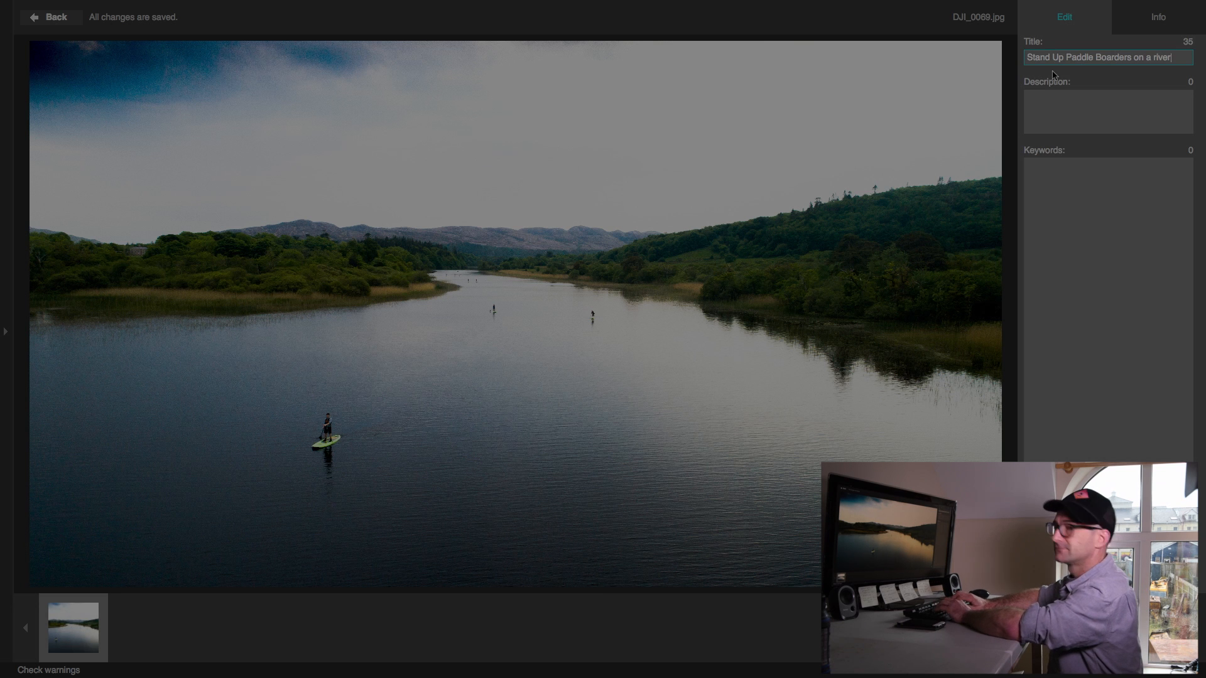
Copy the title into the description and extend it to "Stand Up Paddle Boarders on a river in county Sligo, Ireland."
key("Tab")
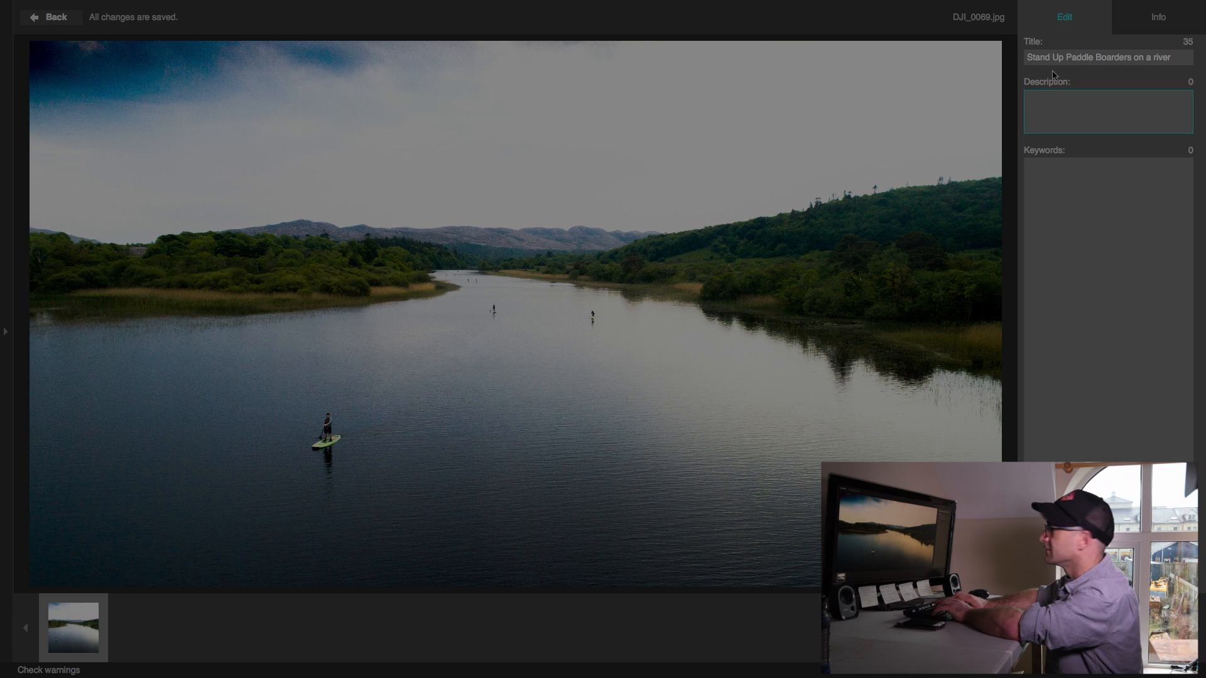
key("shift+Tab")
key("ctrl+c")
left_click(1080, 118)
key("ctrl+v")
key("BackSpace")
key("BackSpace")
key("BackSpace")
type("ver in co")
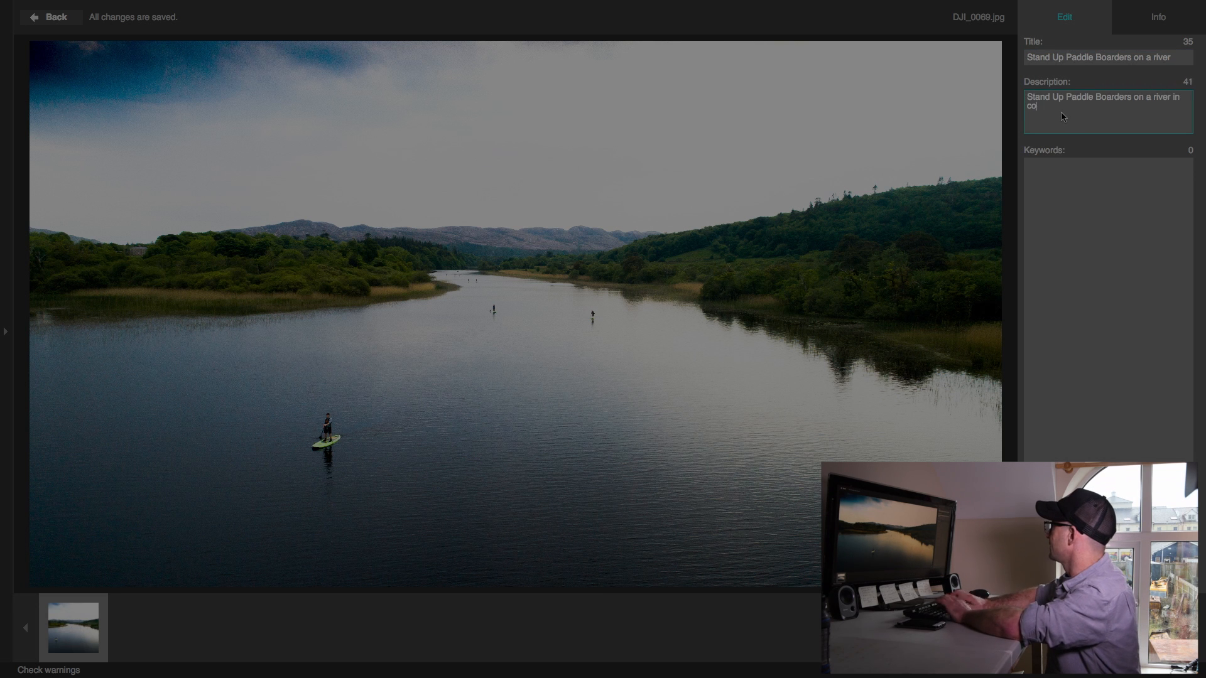
type("unty Sligo, Ireland.  ")
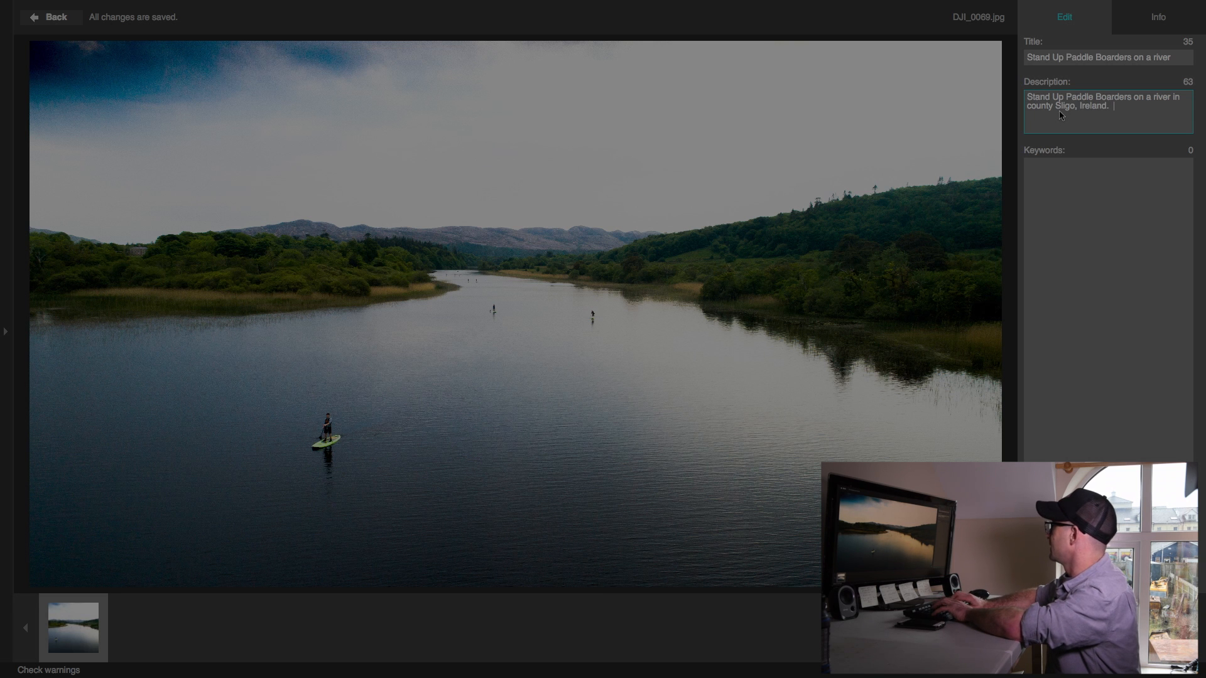
type("On a cloud")
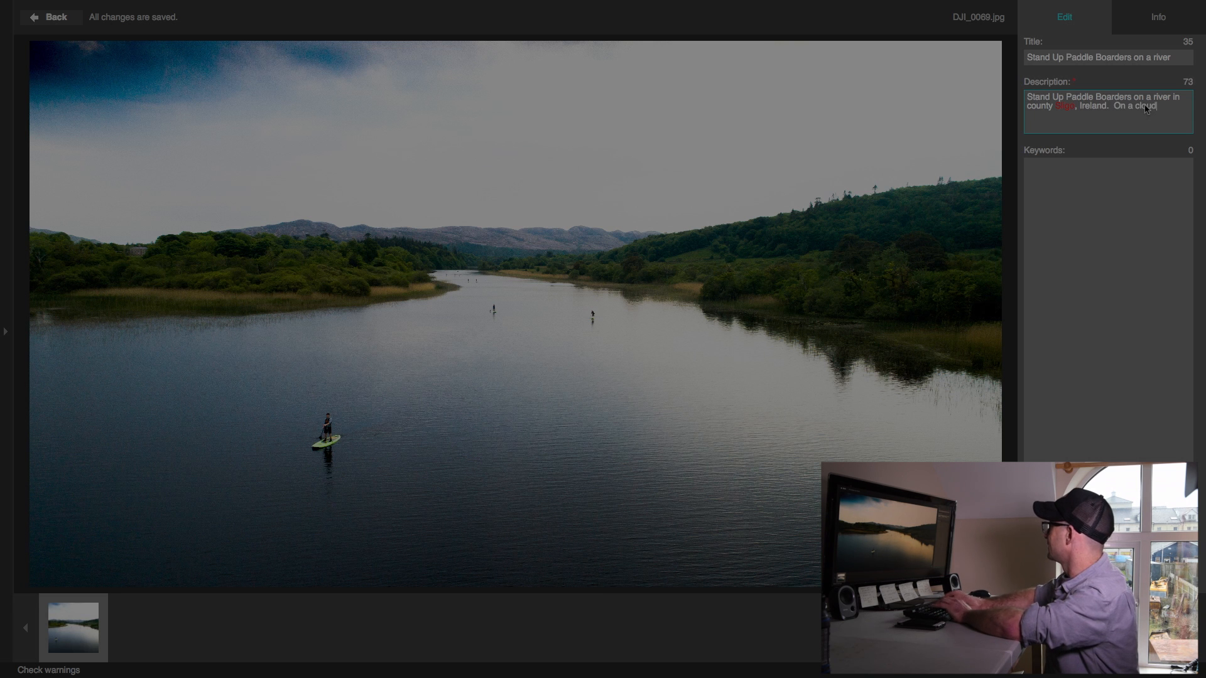
type("y day, a group")
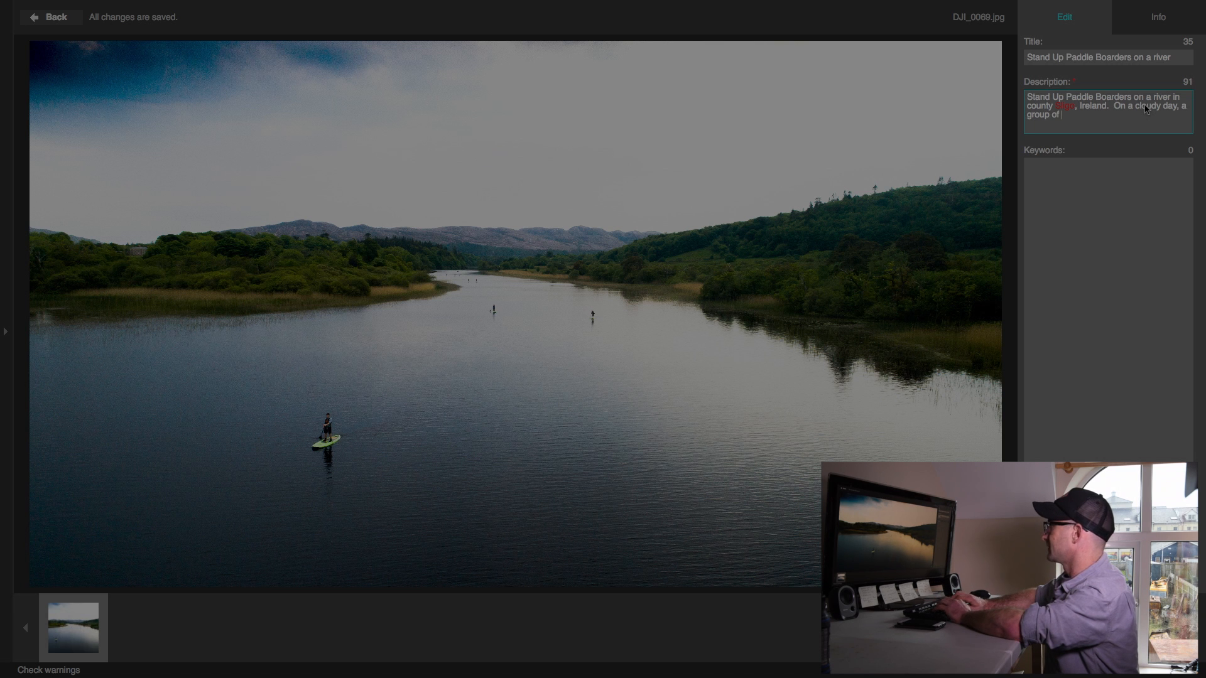
type(" of people enjoying a n")
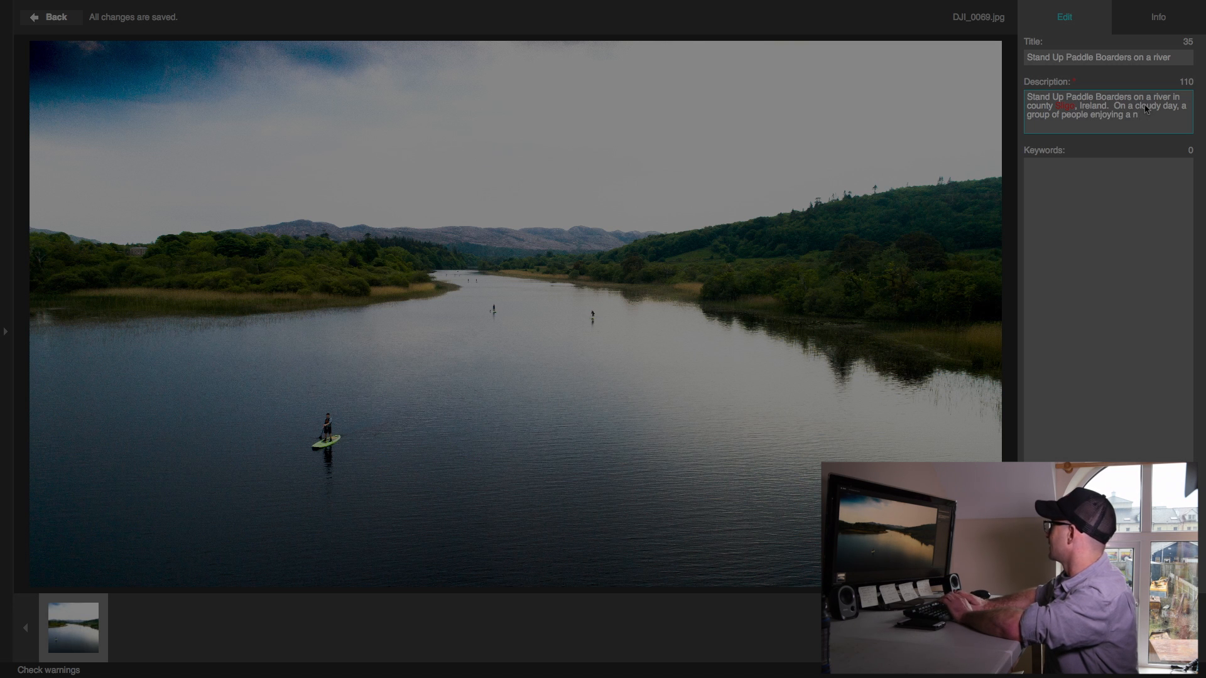
type("ice activi")
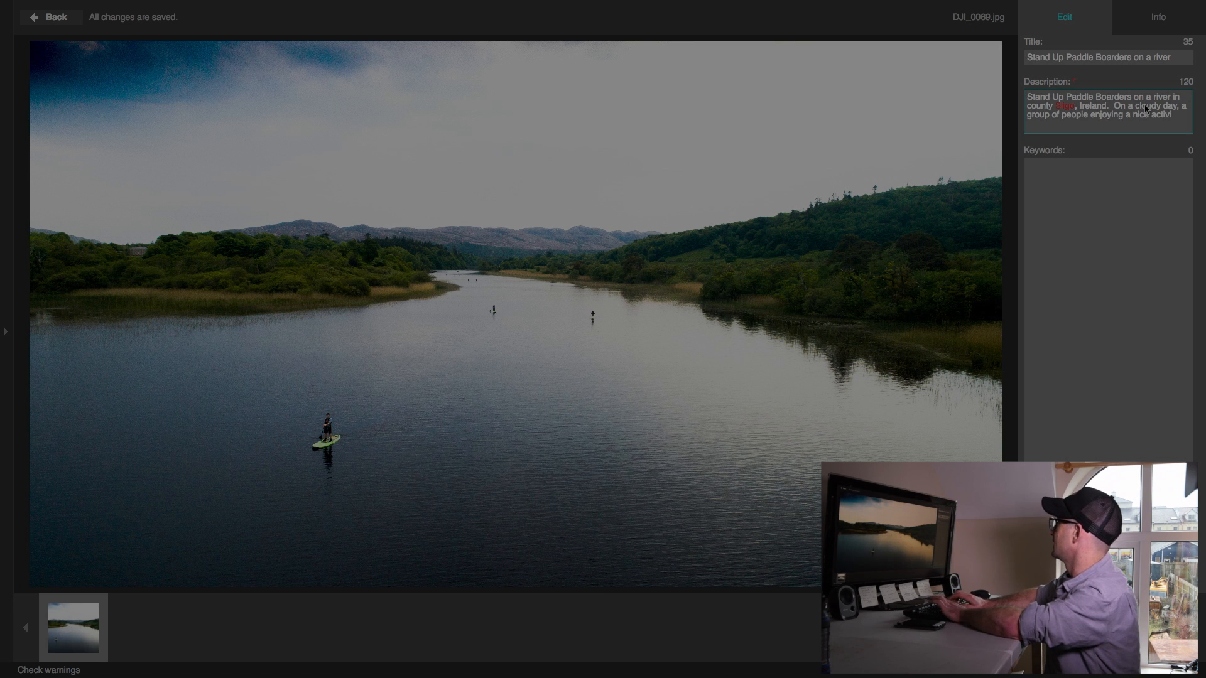
type("ty.")
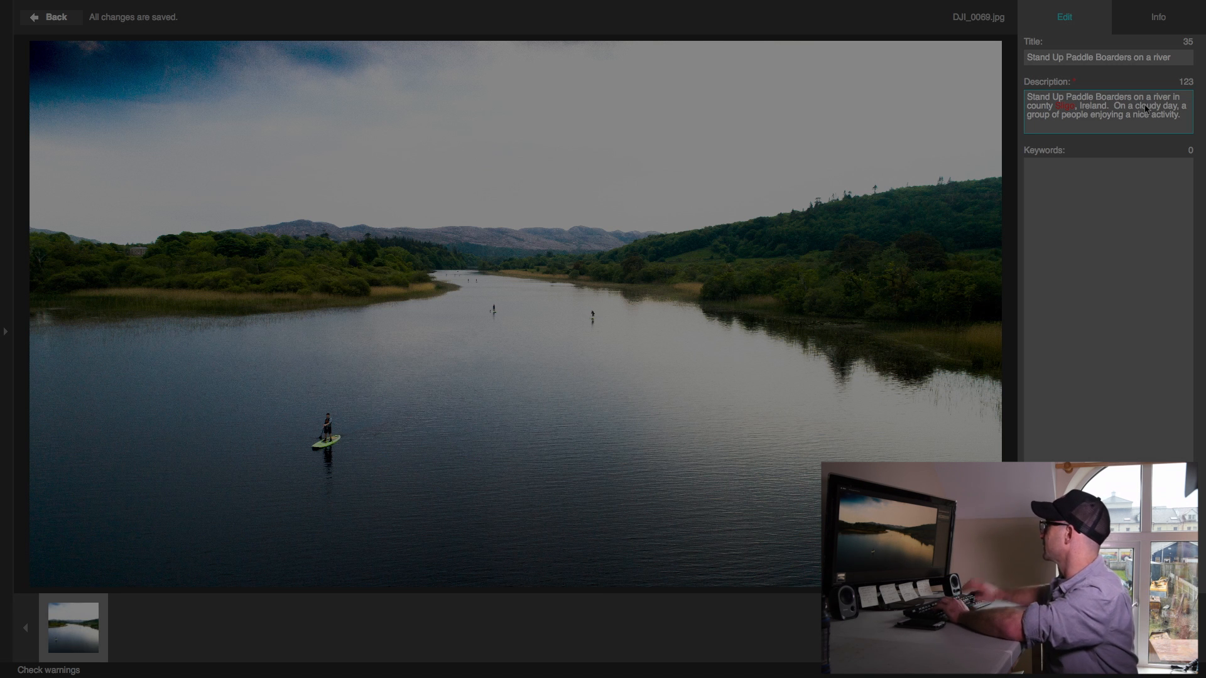
Add the separate keywords stand, up, paddle and boarding to the image
left_click(1053, 283)
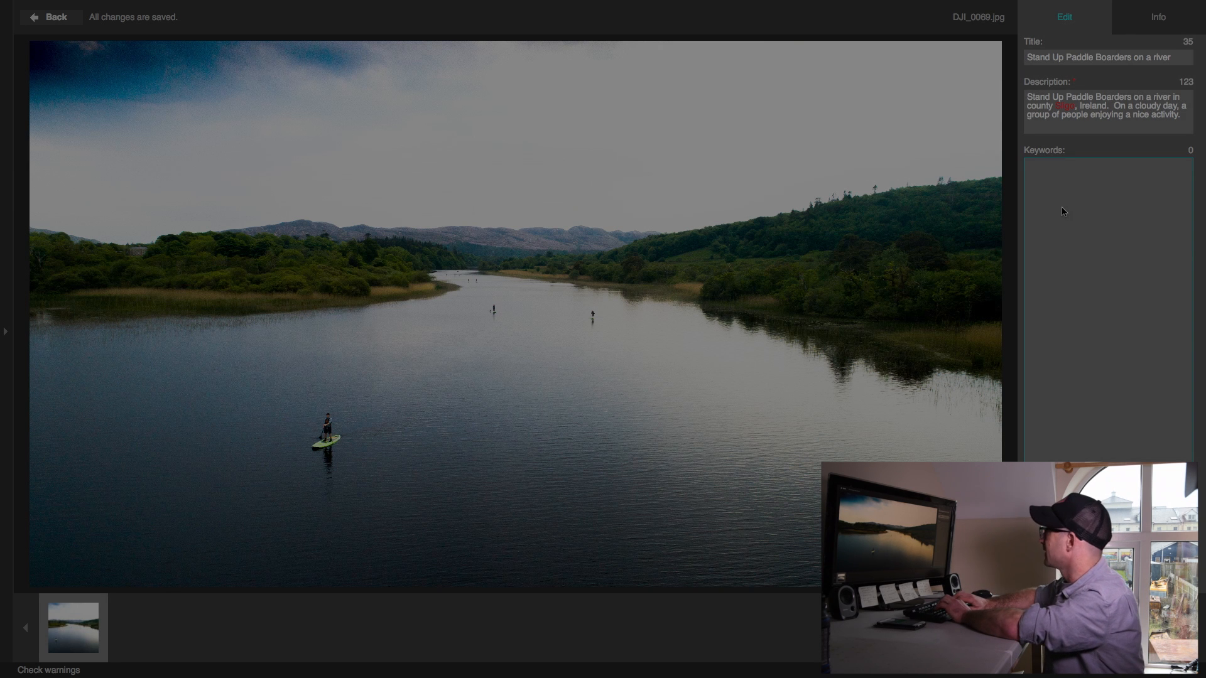
type("stand")
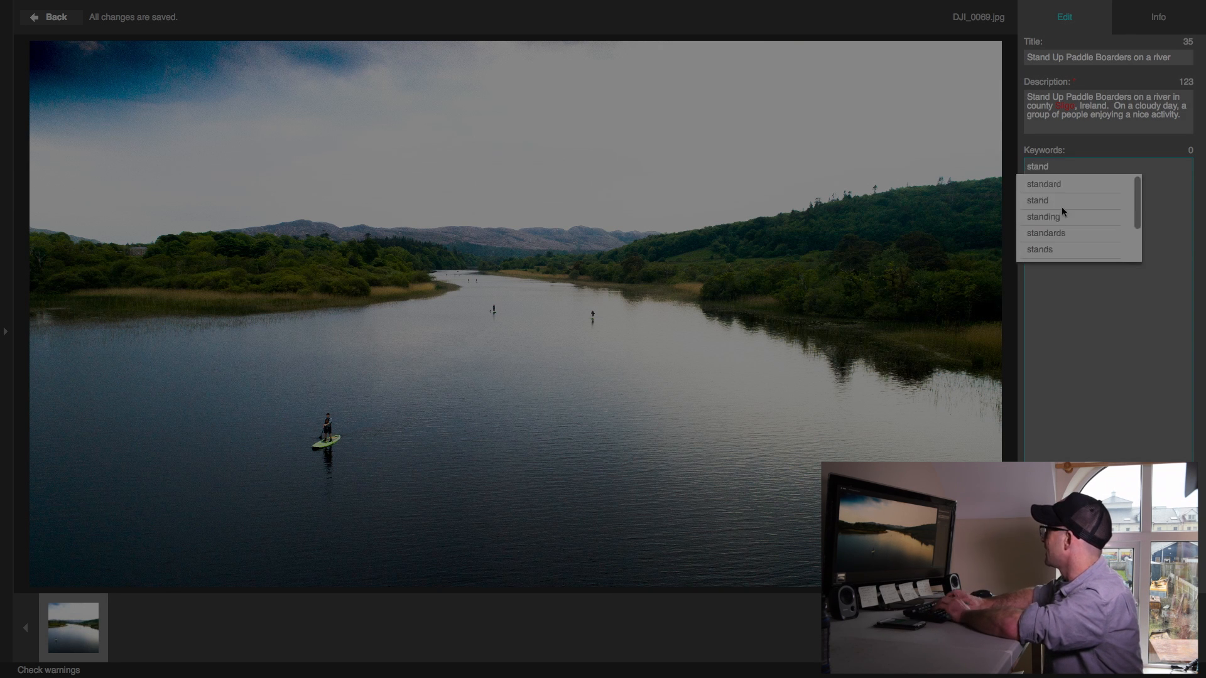
key("Return")
type("up")
key("Return")
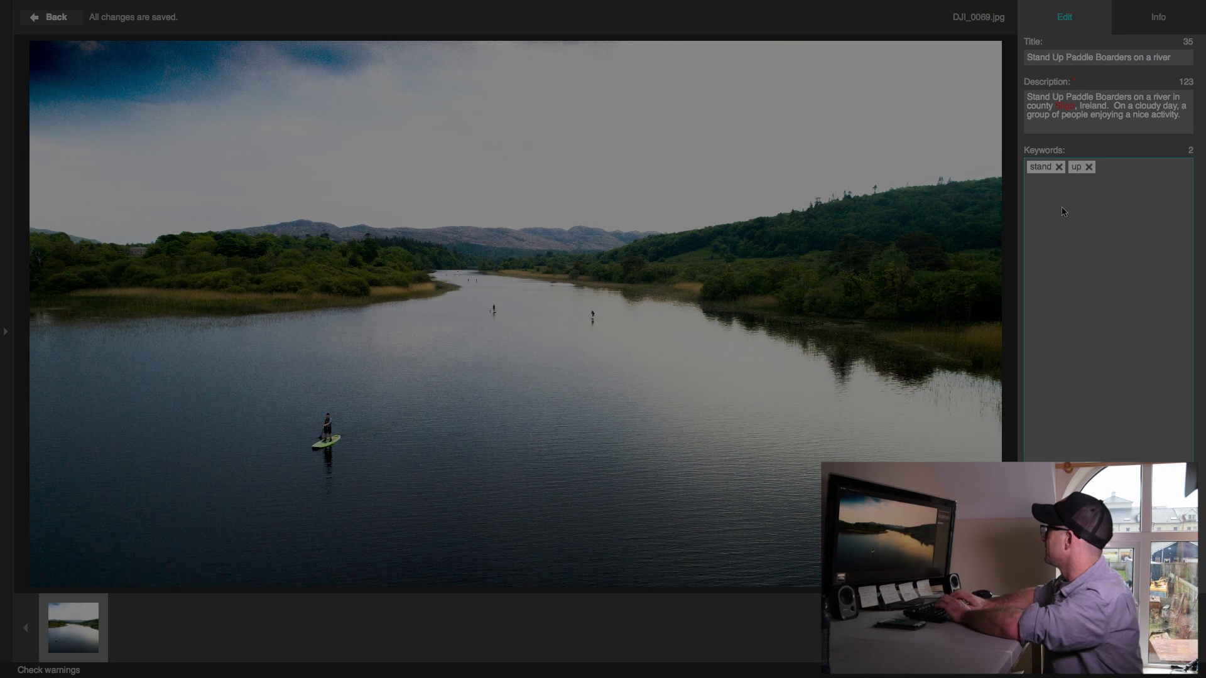
type("paddle")
key("Return")
type("boarding")
key("Return")
Add the keywords boarders, people and sports to the image
type("bo")
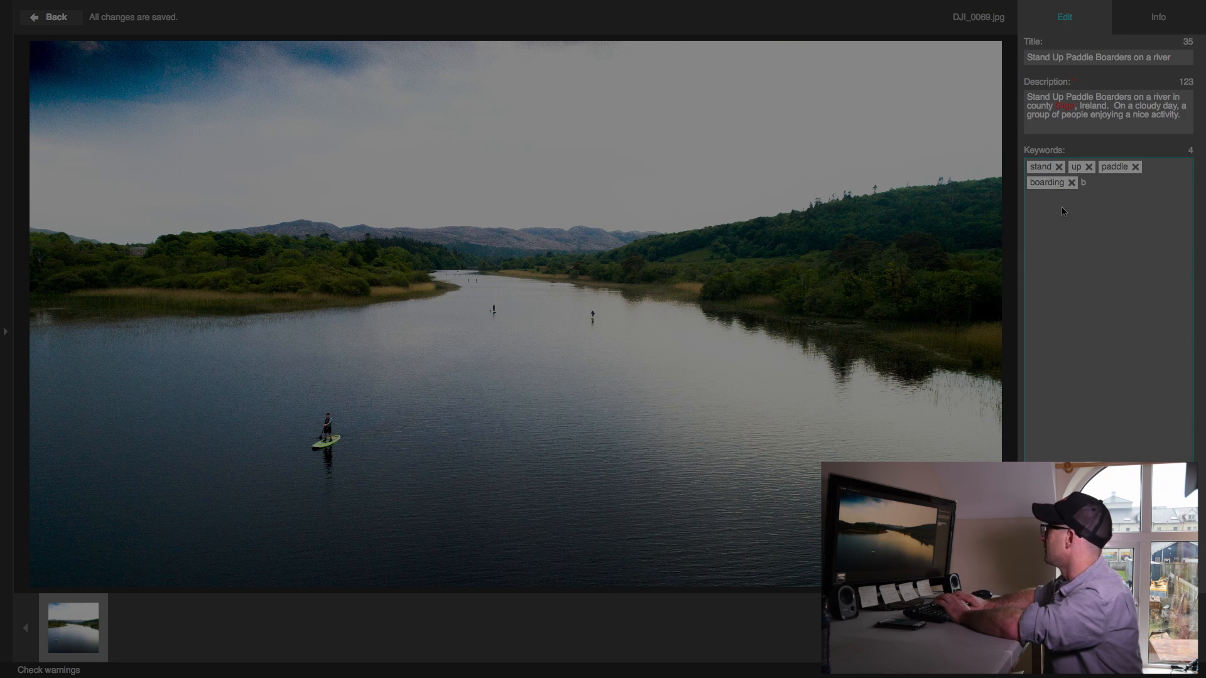
type("a")
key("BackSpace")
type("oarders")
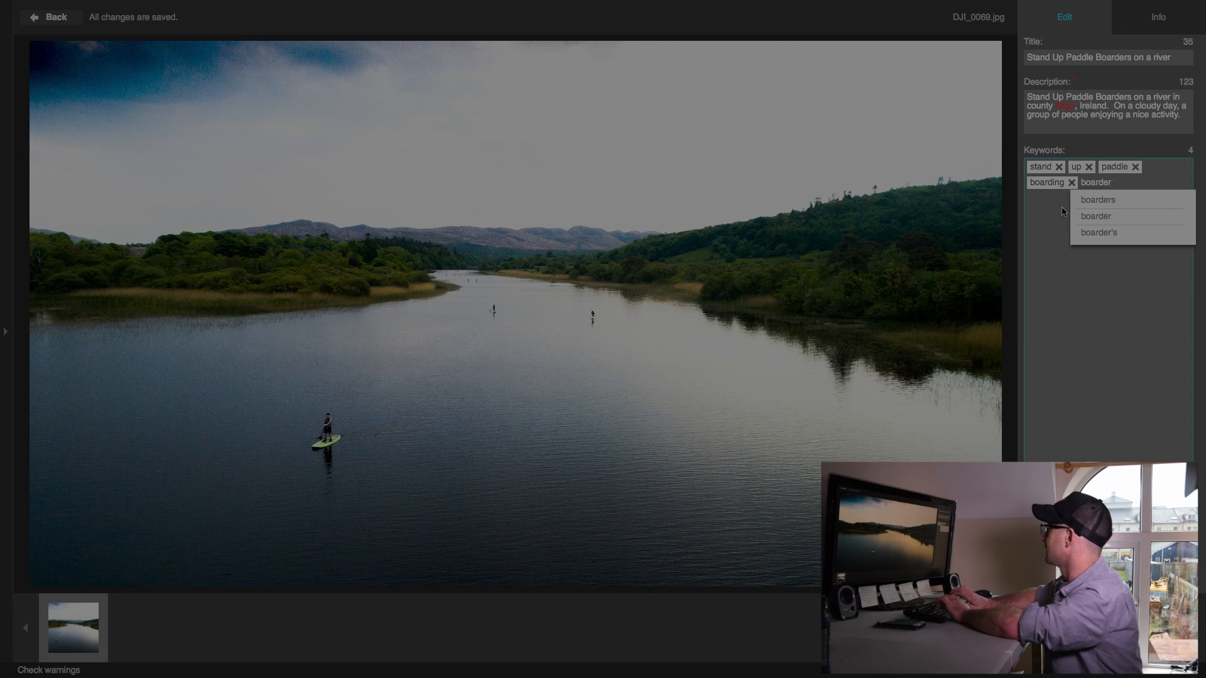
key("Return")
type("people")
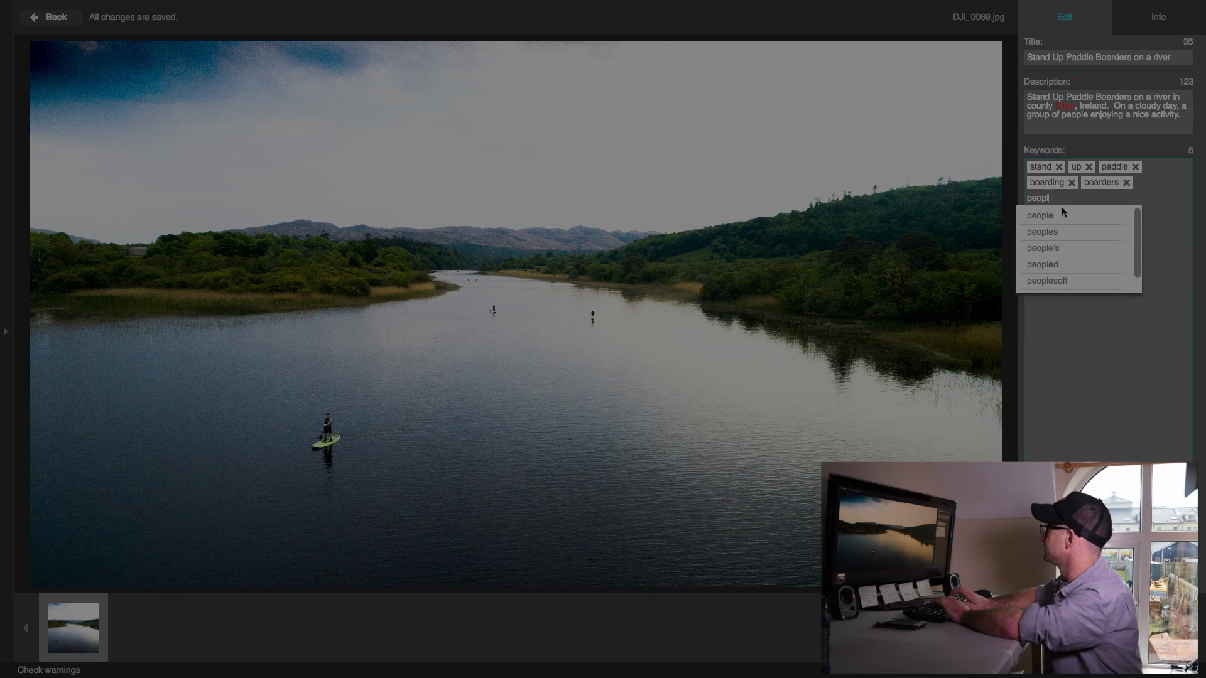
key("Return")
type("sports")
key("Return")
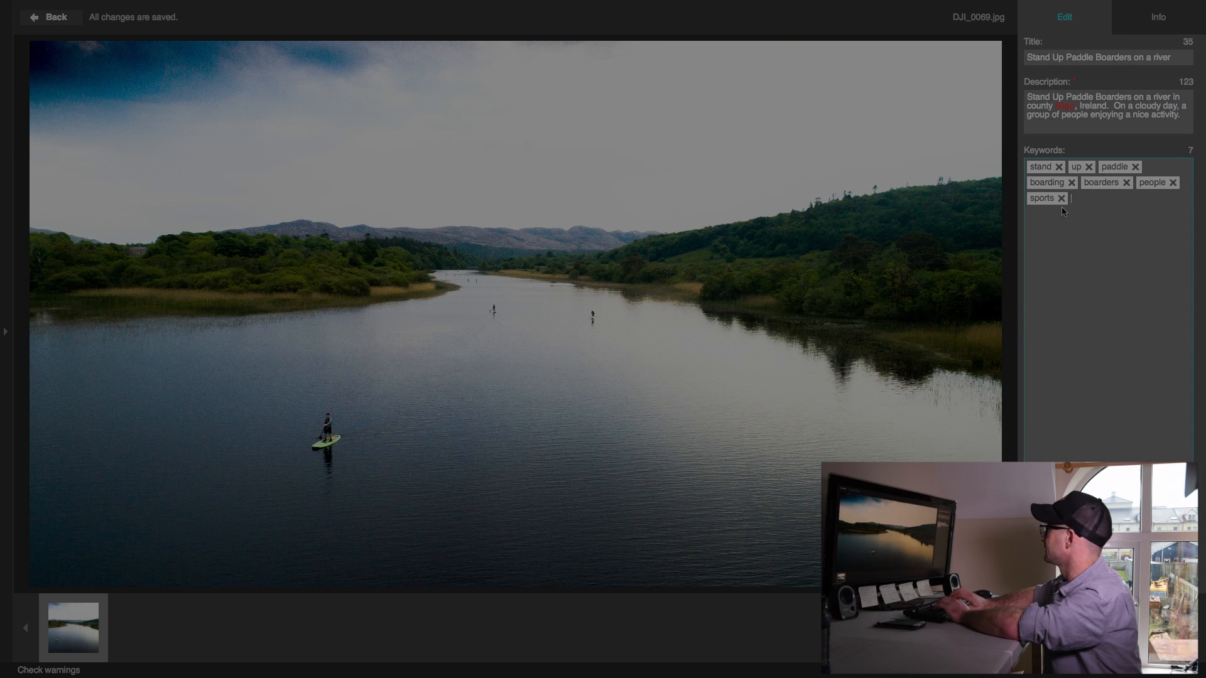
Add the location keywords doorly, park, sligo, ireland and river to the image
type("doorly")
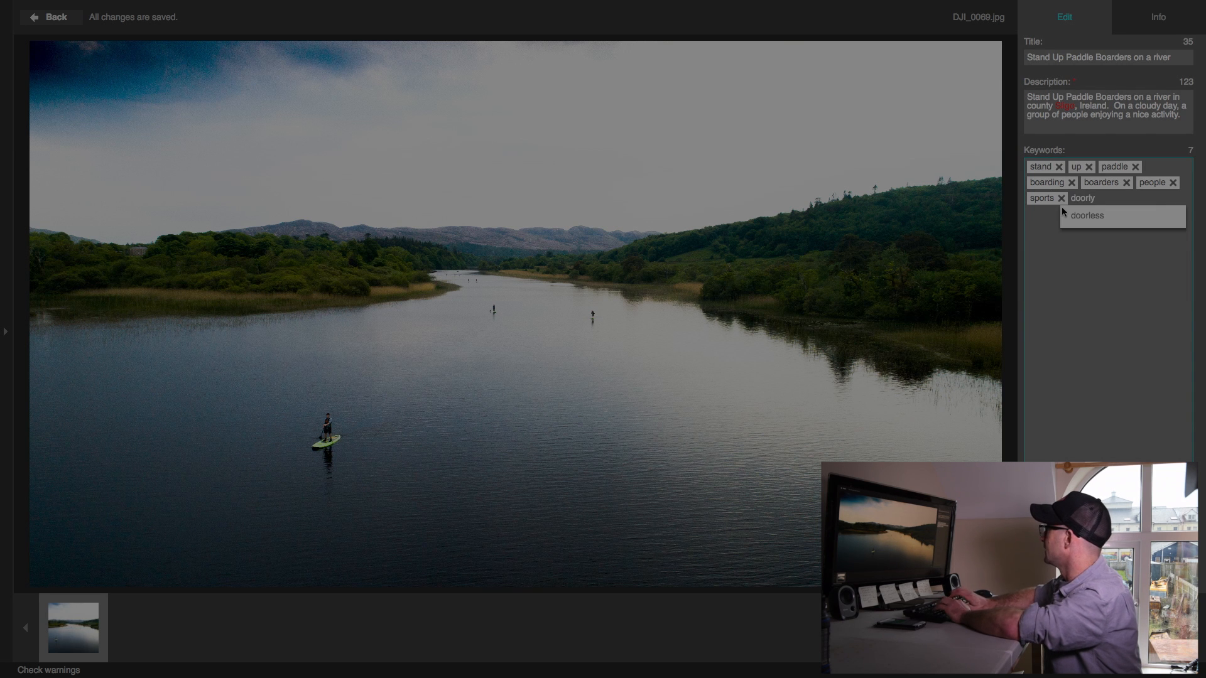
key("Return")
type("park")
key("Return")
type("sligo")
key("Return")
type("ireland")
key("Return")
type("river")
key("Return")
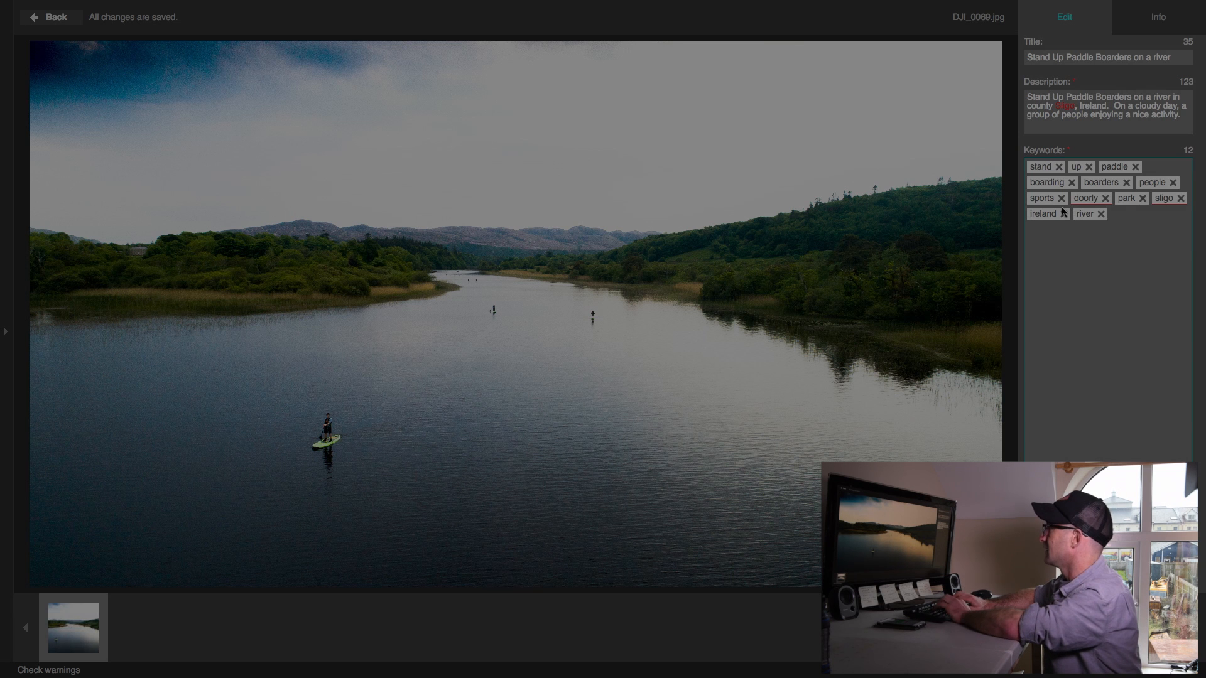
Add the keywords cloudy, overcast and forest to the image
type("loudy")
key("Return")
type("over")
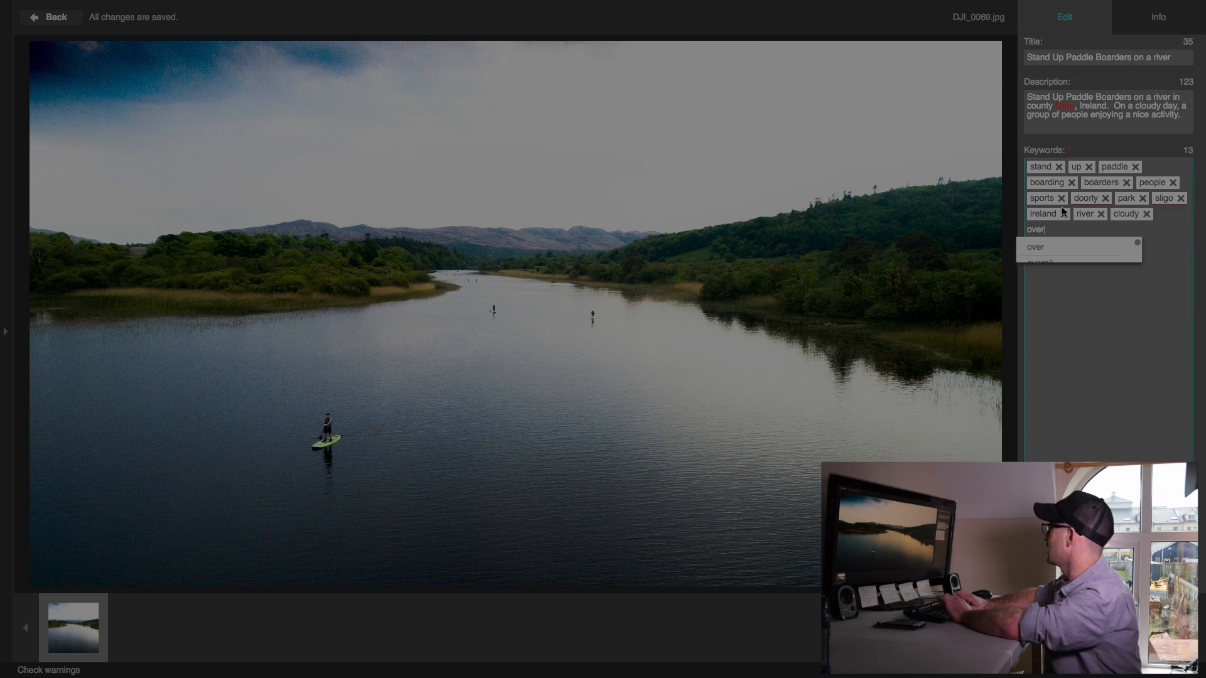
type("cast")
key("Return")
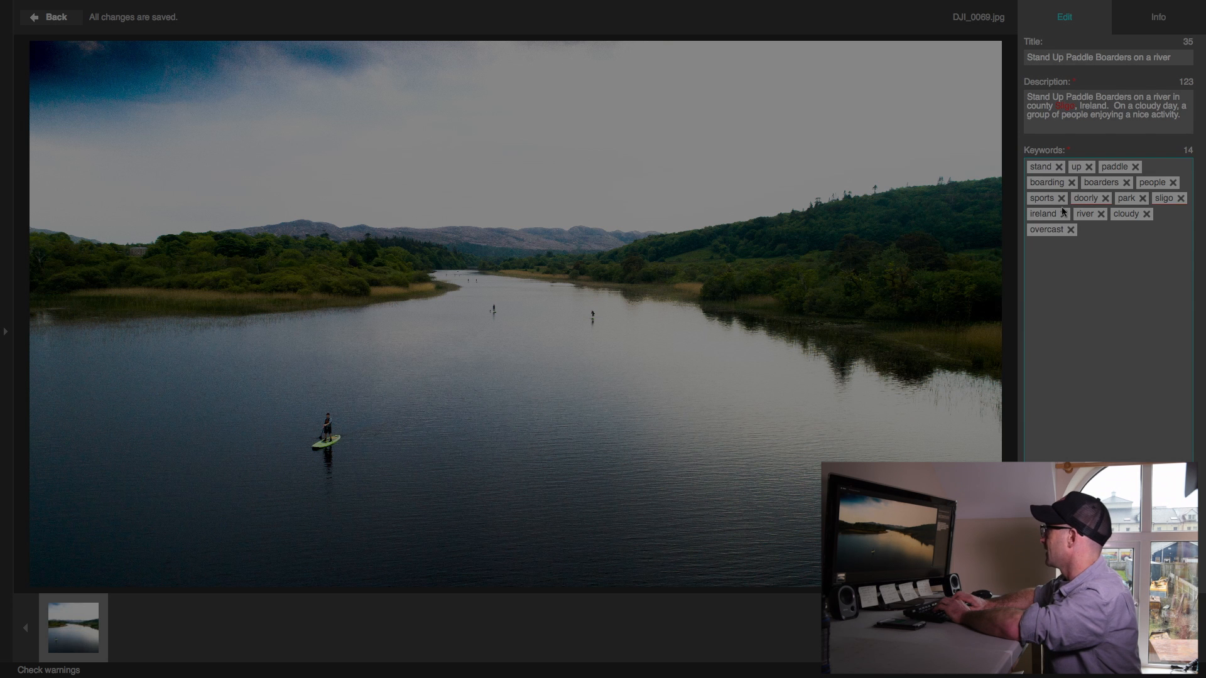
type("foredst")
key("BackSpace")
key("BackSpace")
type("st")
key("Return")
Add the keywords water, fun and adventure to the image
type("water")
key("Return")
type("riv")
key("BackSpace")
key("BackSpace")
key("BackSpace")
type("fun")
key("Return")
type("adventure")
key("Return")
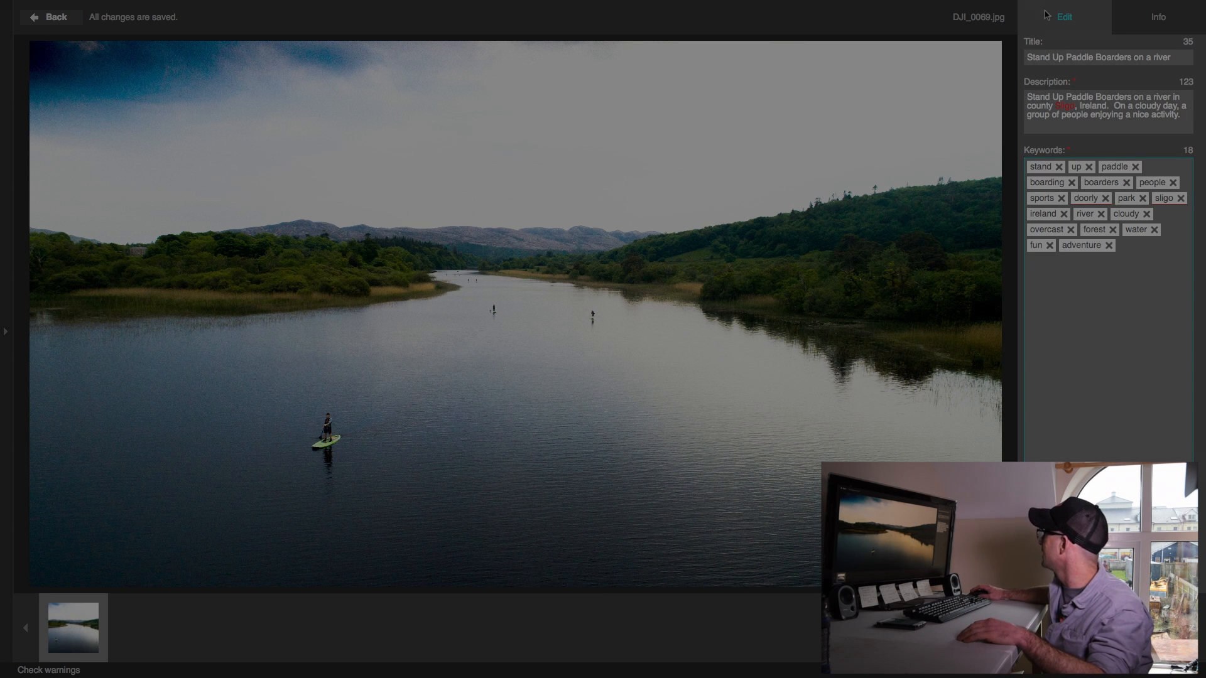
Return to the image list and open keyword suggestions for the image with Shutterstock as the source
left_click(53, 17)
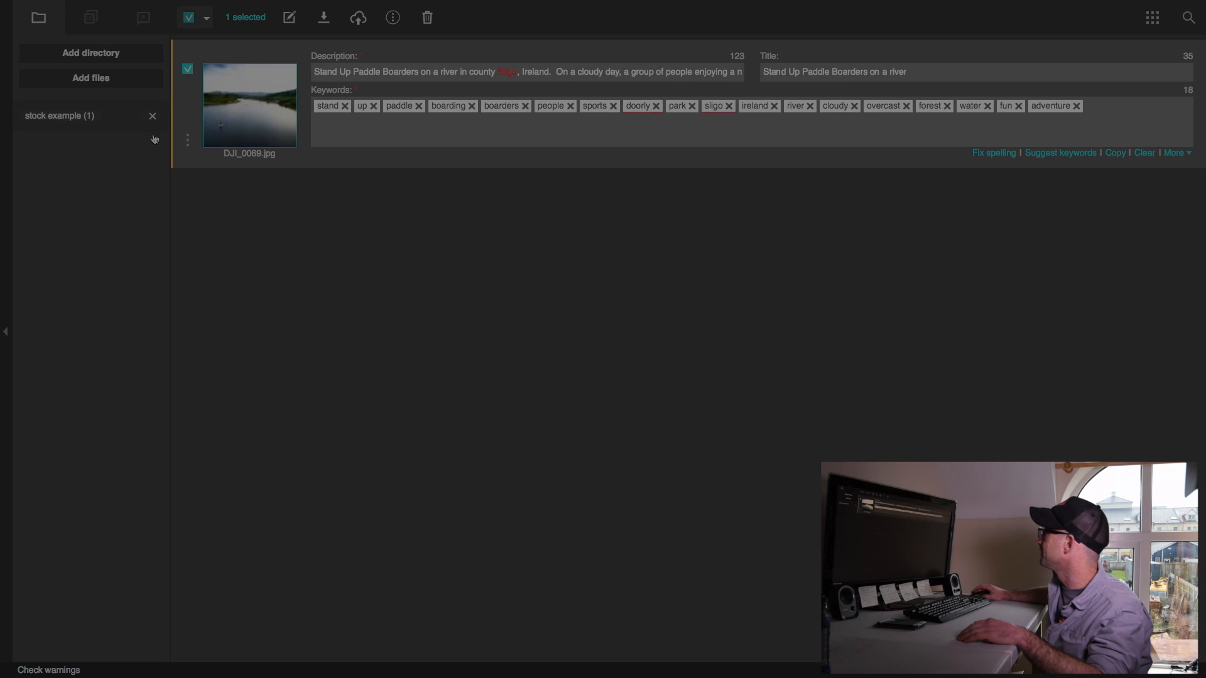
left_click(1042, 153)
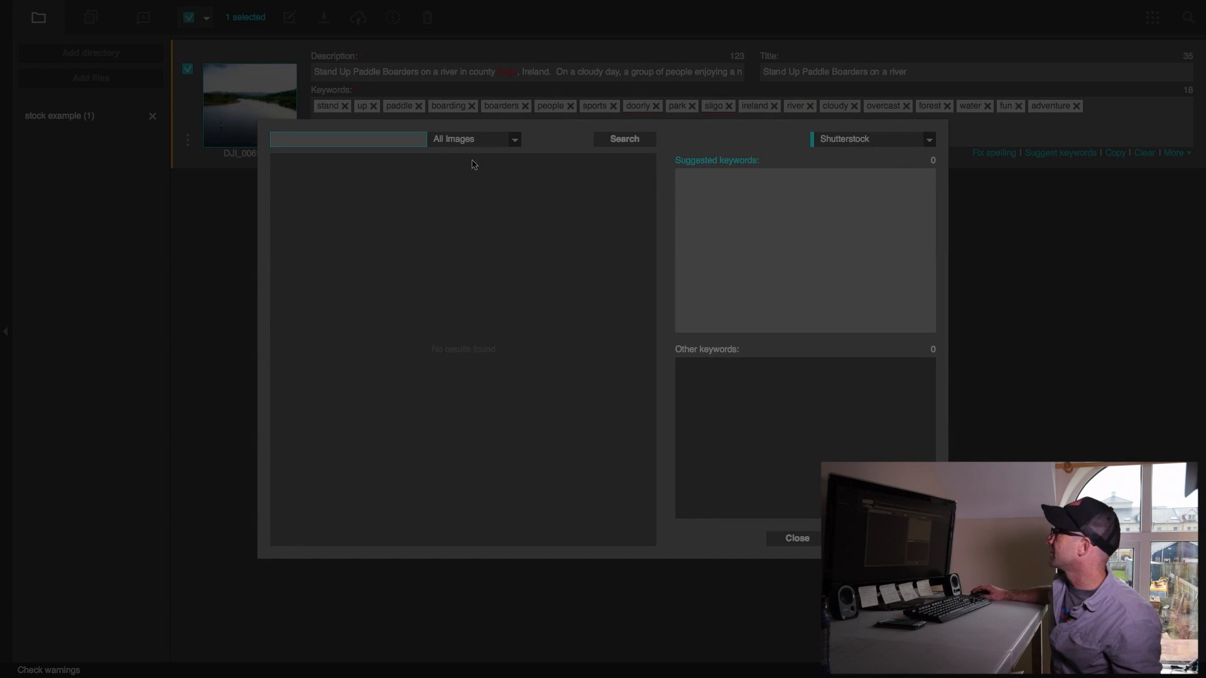
left_click(849, 143)
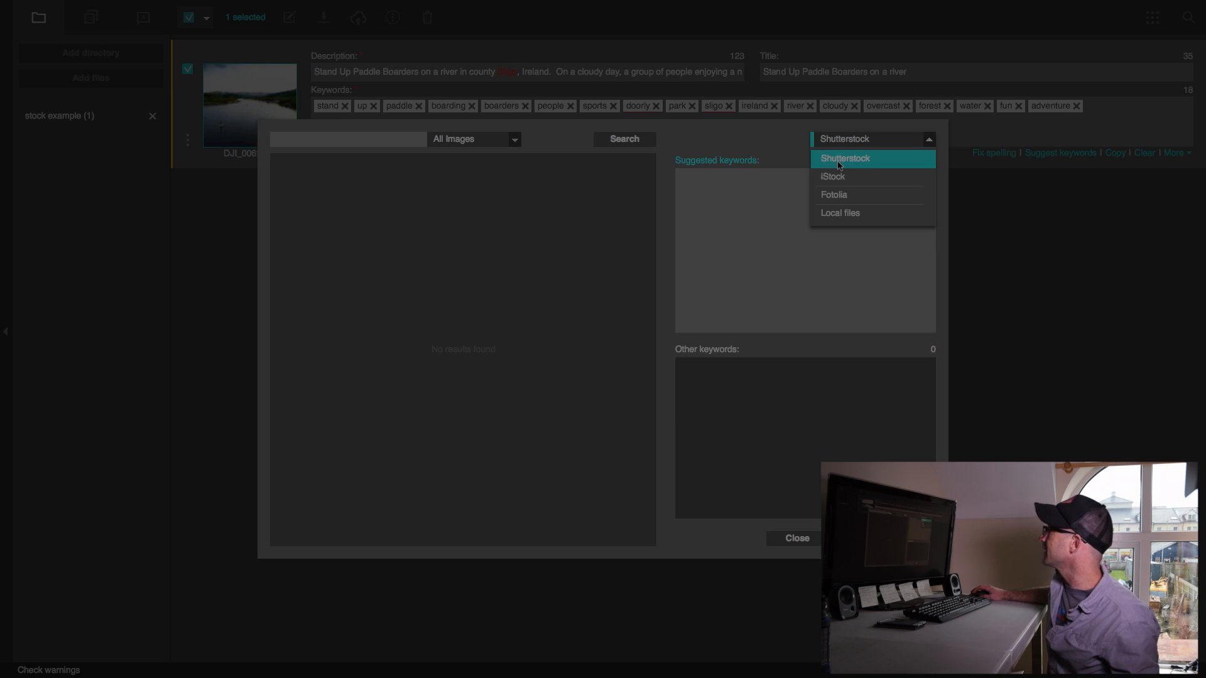
left_click(839, 164)
Search Shutterstock for "stand up paddle" images and add the suggested keywords from the first result, a close-up of a paddler's legs at sunset
left_click(349, 146)
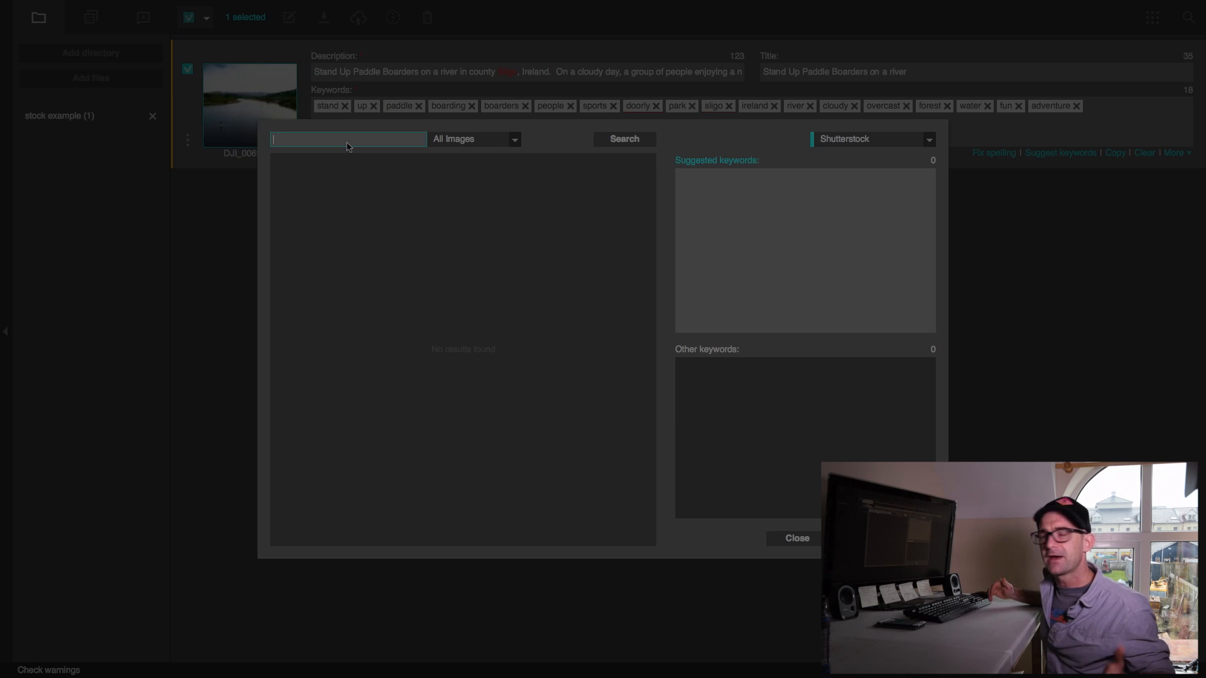
type("stan")
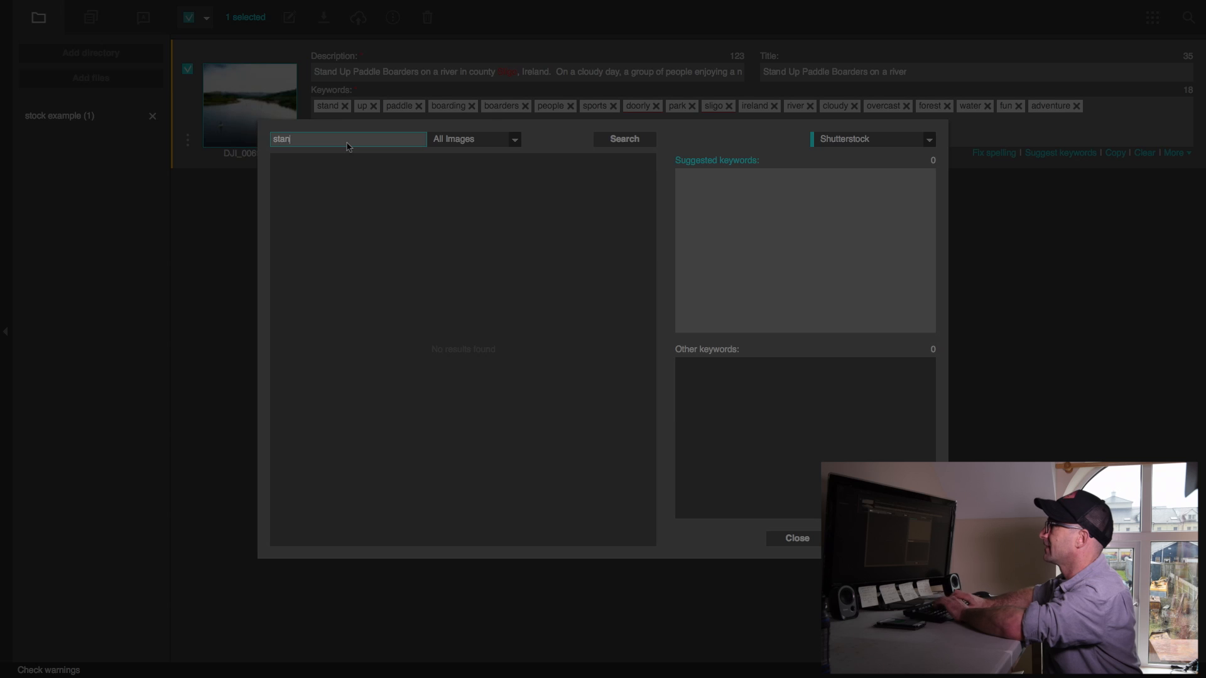
type("d up paddle")
key("Return")
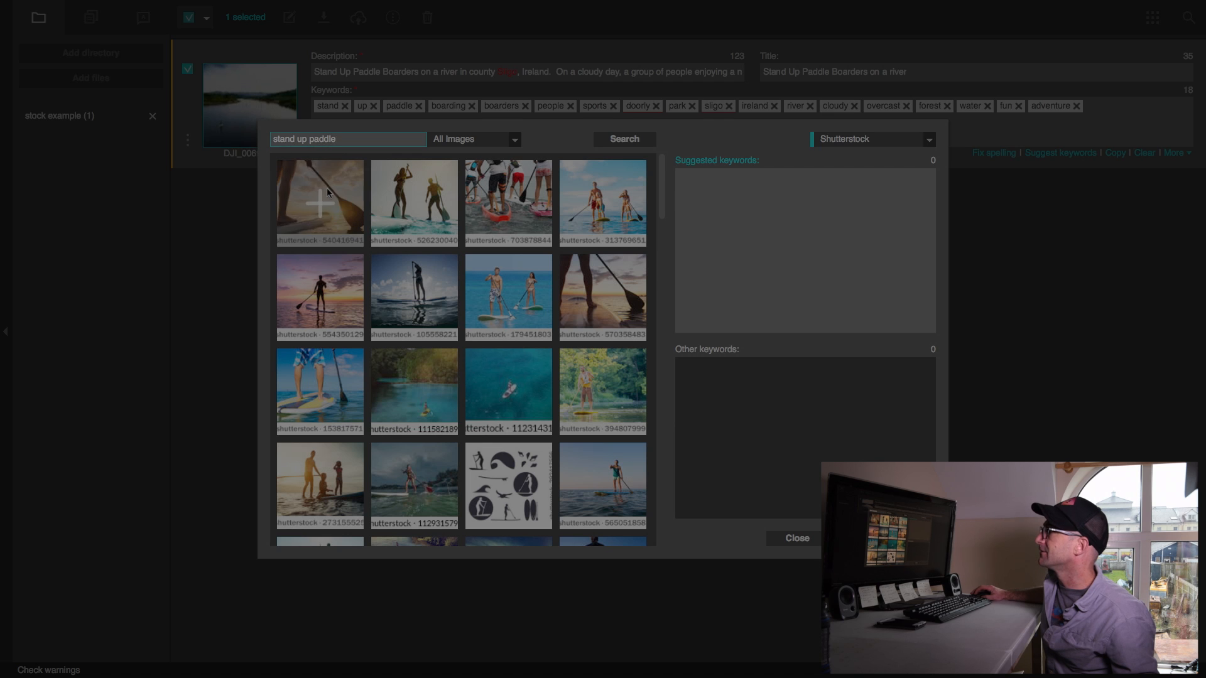
left_click(323, 204)
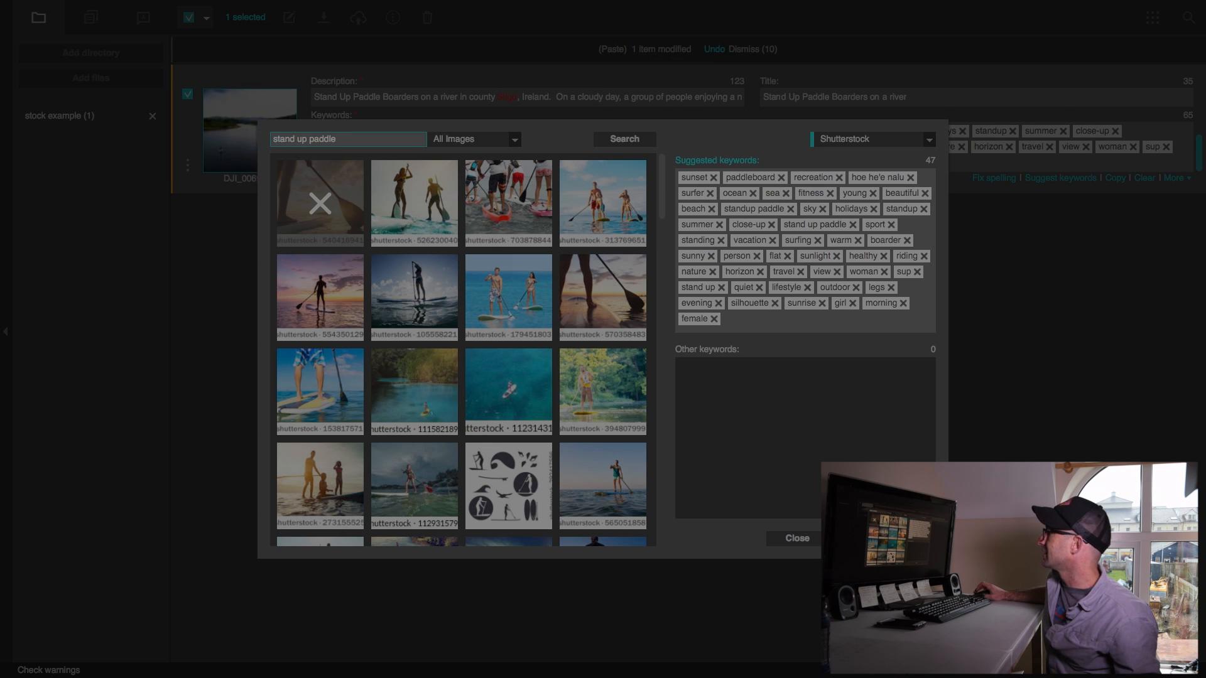
left_click(806, 539)
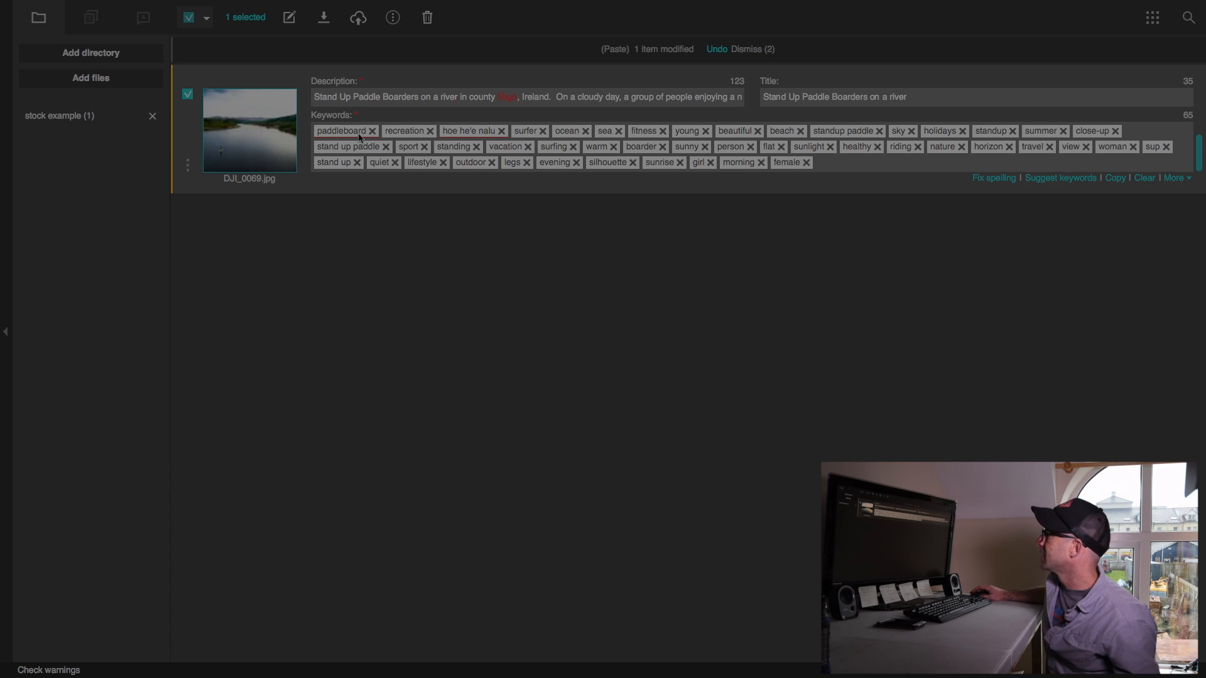
Remove the keywords hoe he'e nalu and sunny from the image and add the keywords spread and out
left_click(502, 106)
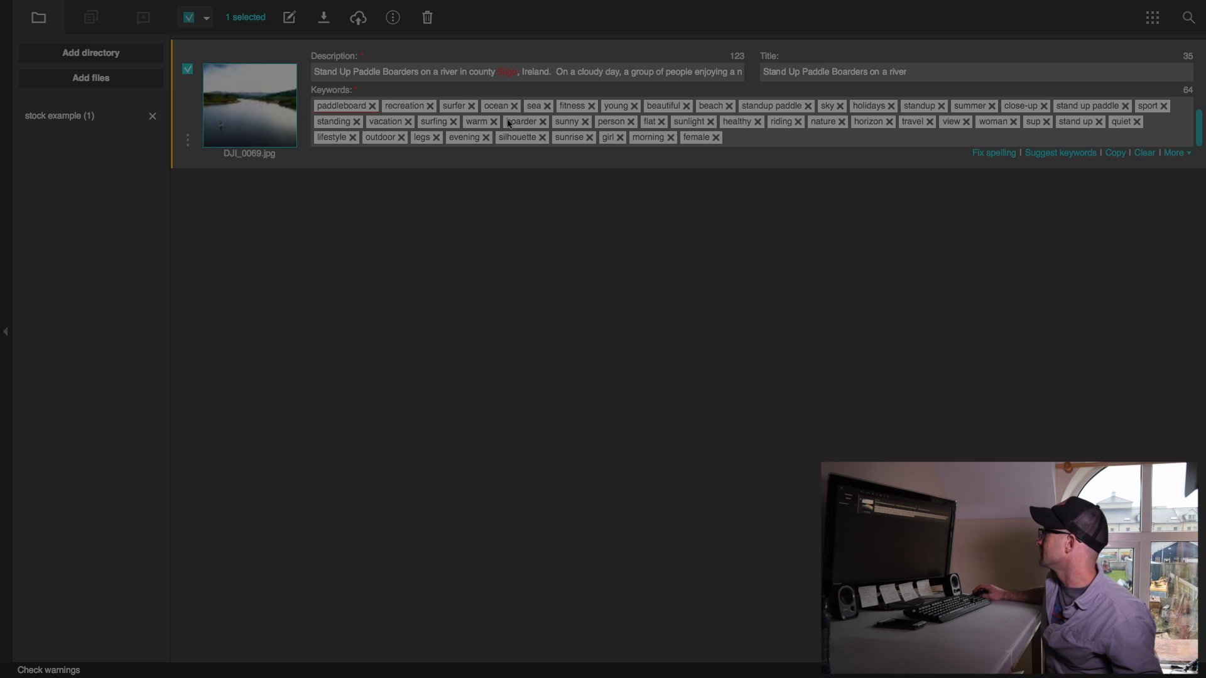
left_click(586, 123)
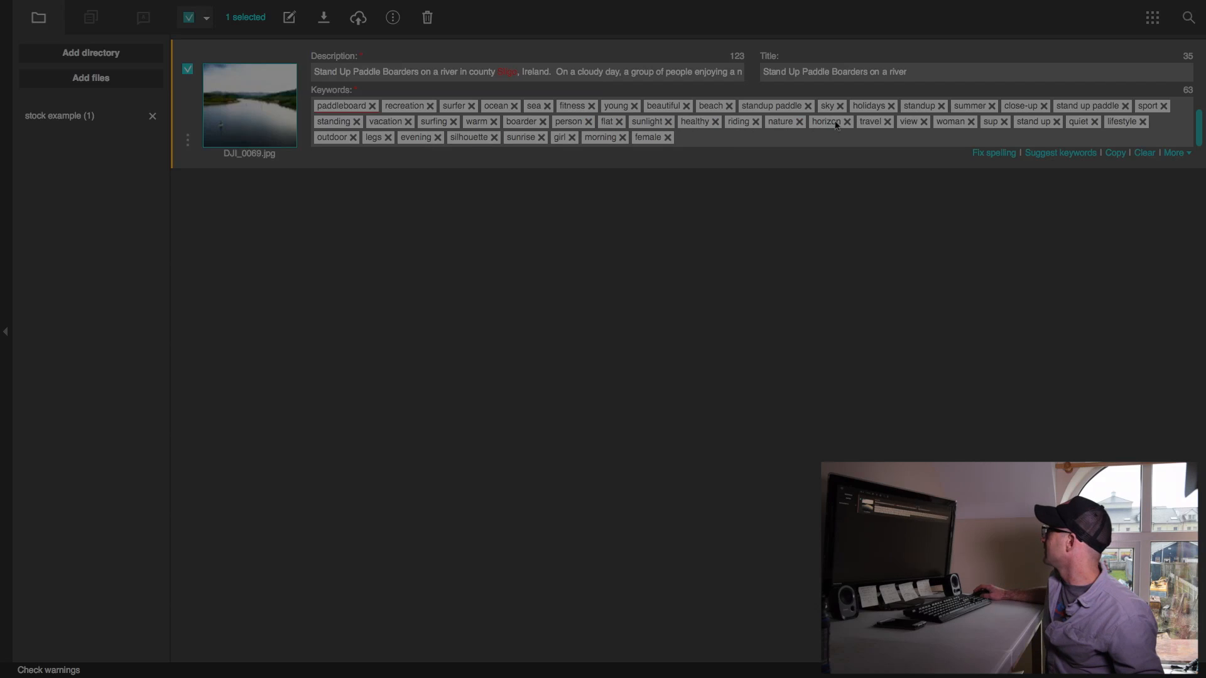
left_click(756, 141)
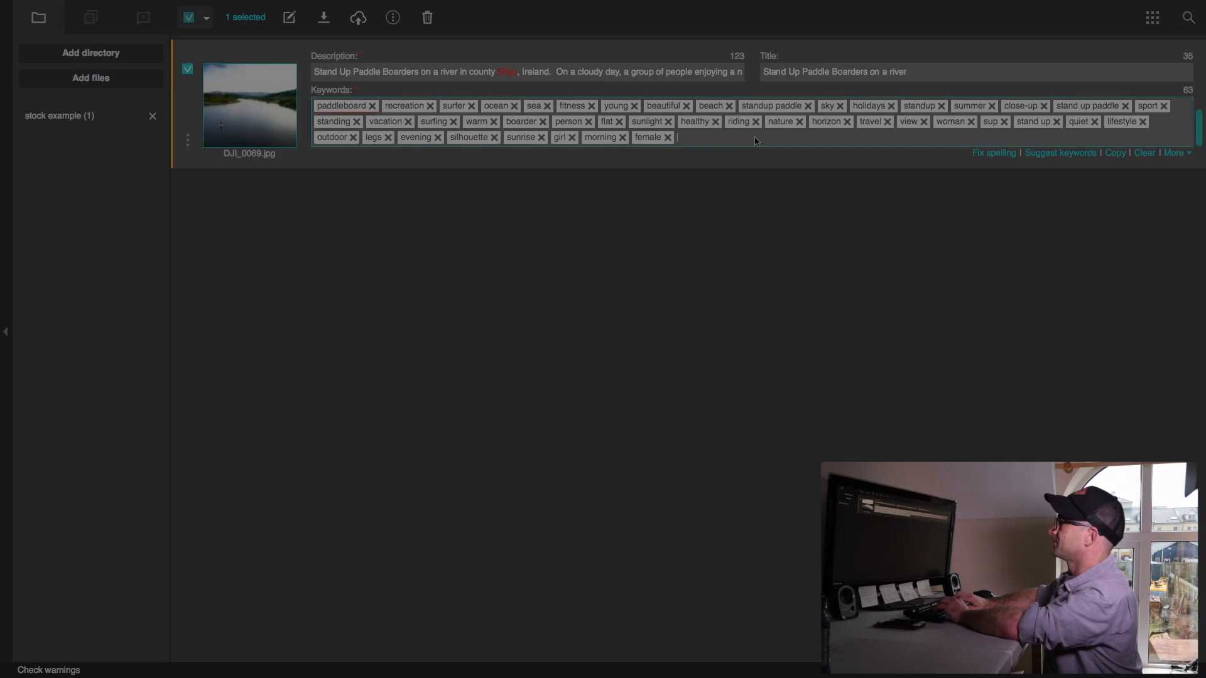
type("spread")
key("Return")
type("out")
key("Return")
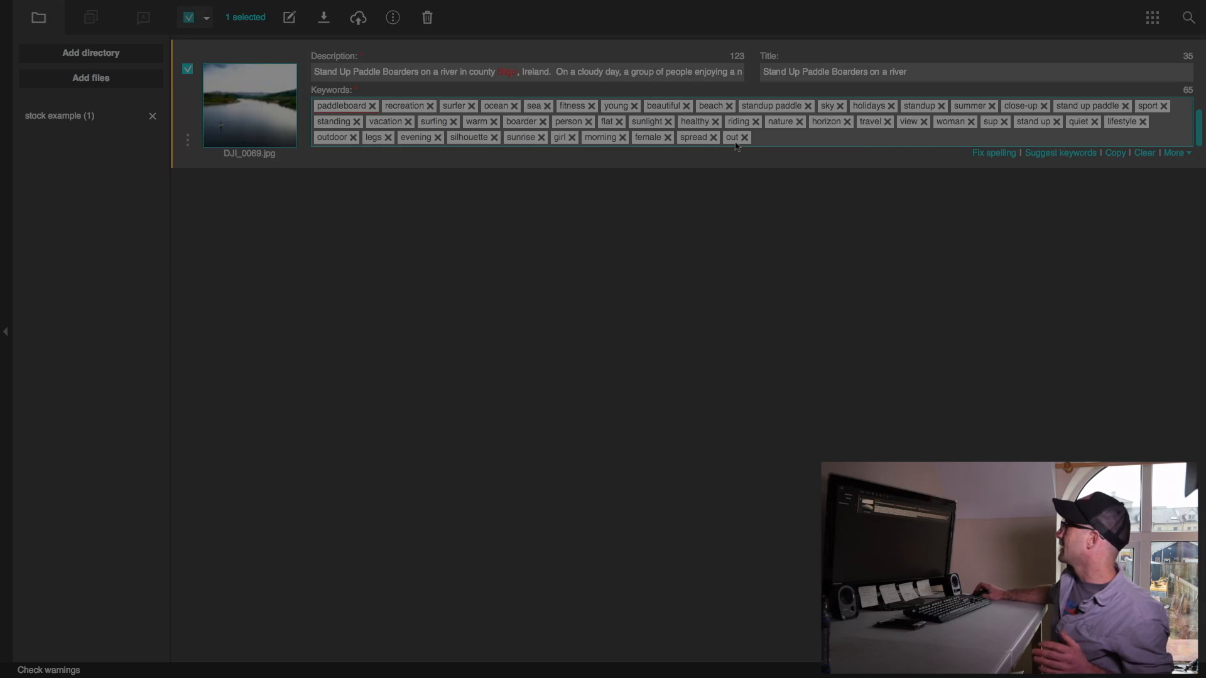
Export the edited metadata into DJI_0069.jpg without backing up the file
scroll(690, 118, "up", 1)
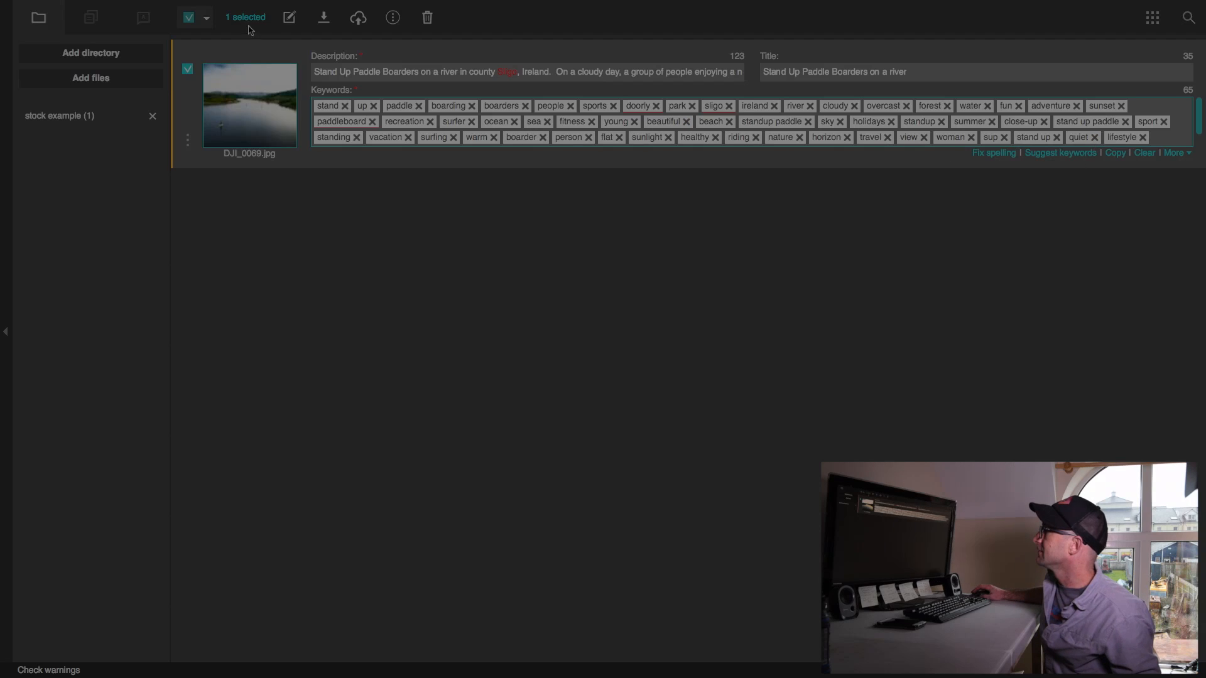
left_click(323, 19)
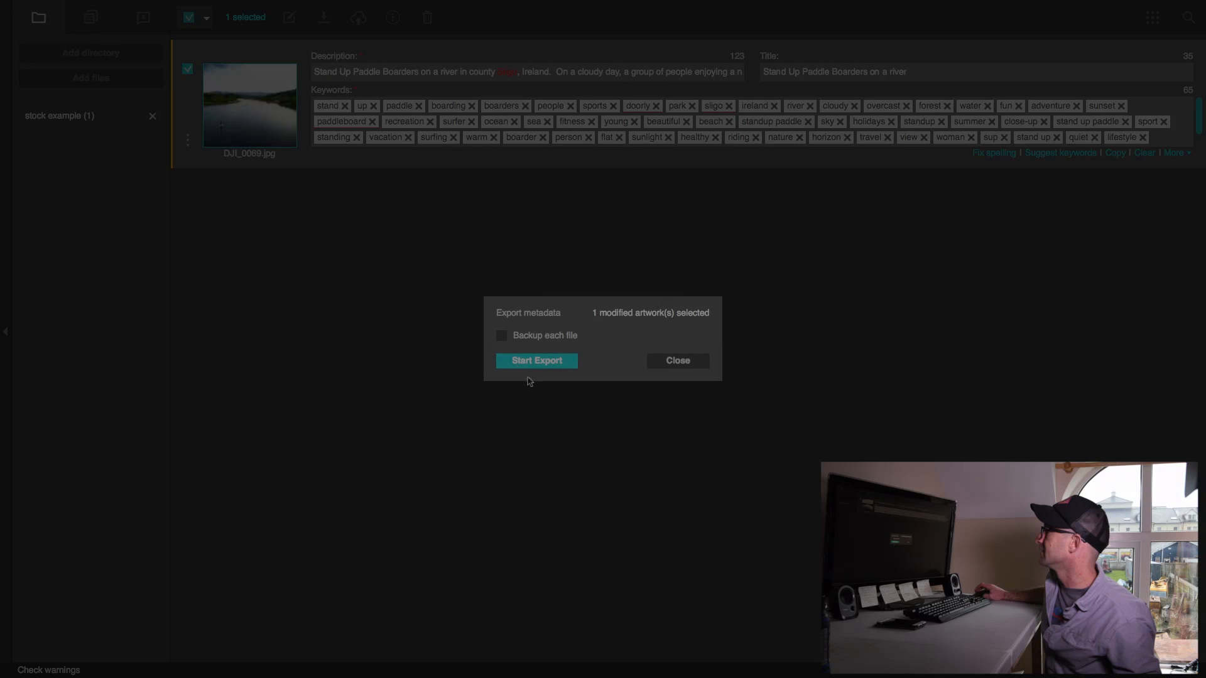
left_click(540, 361)
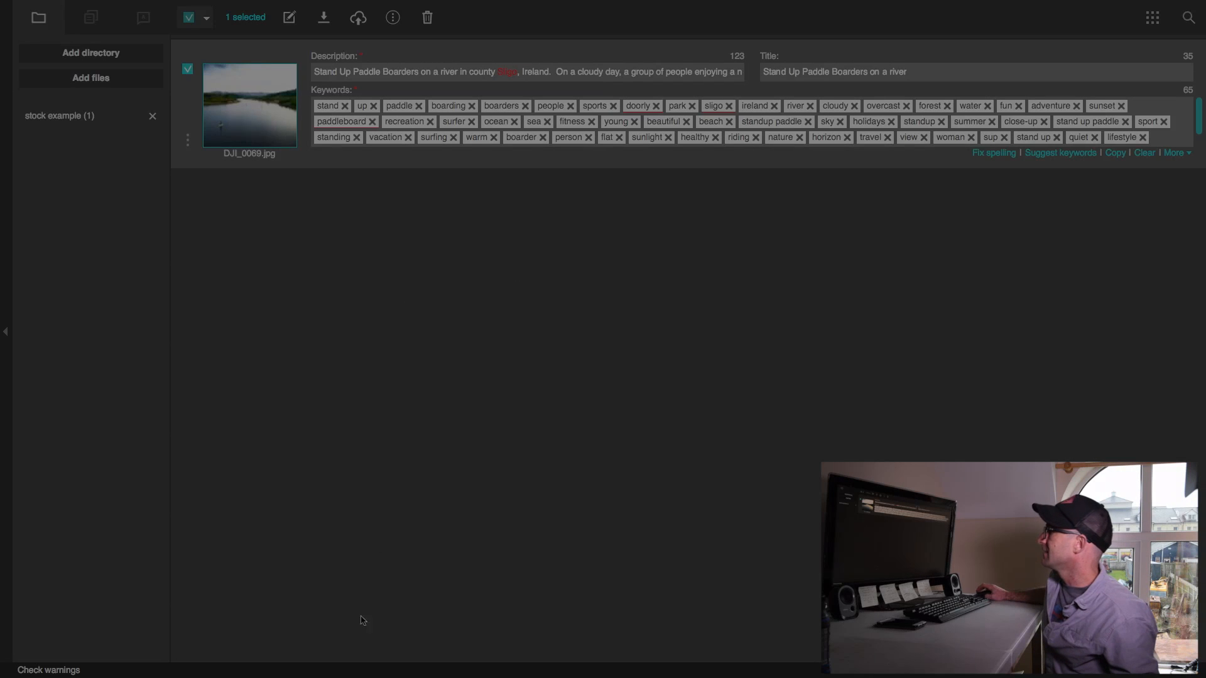
mouse_move(362, 676)
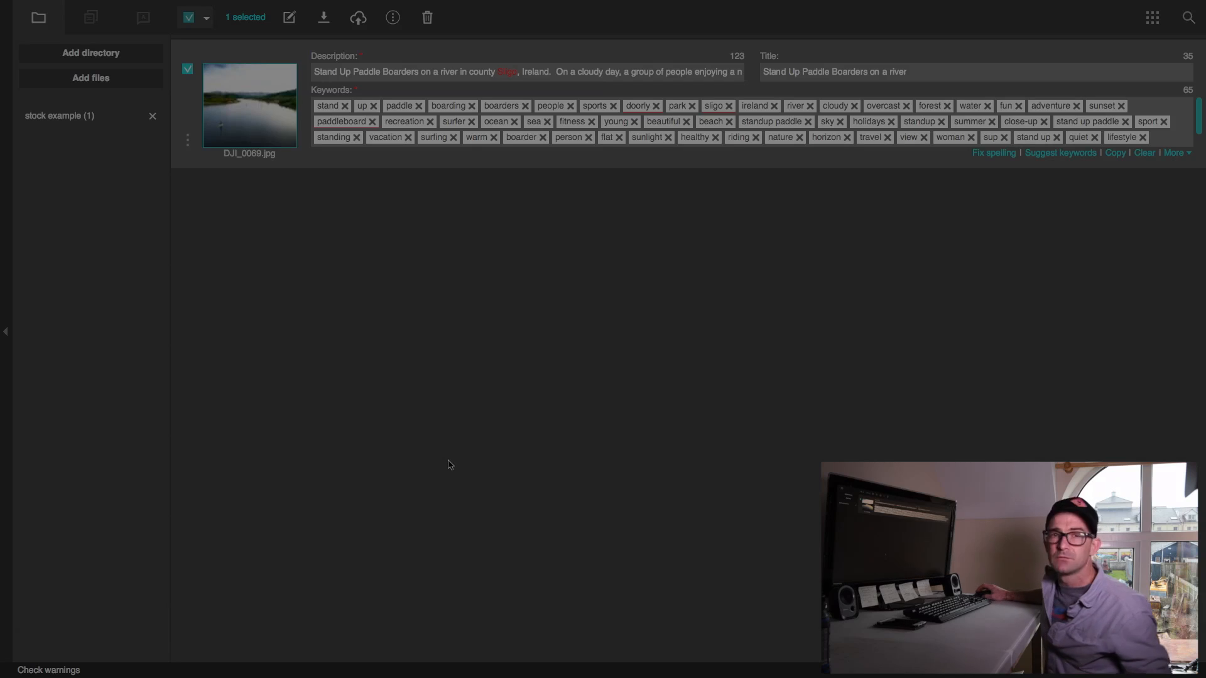